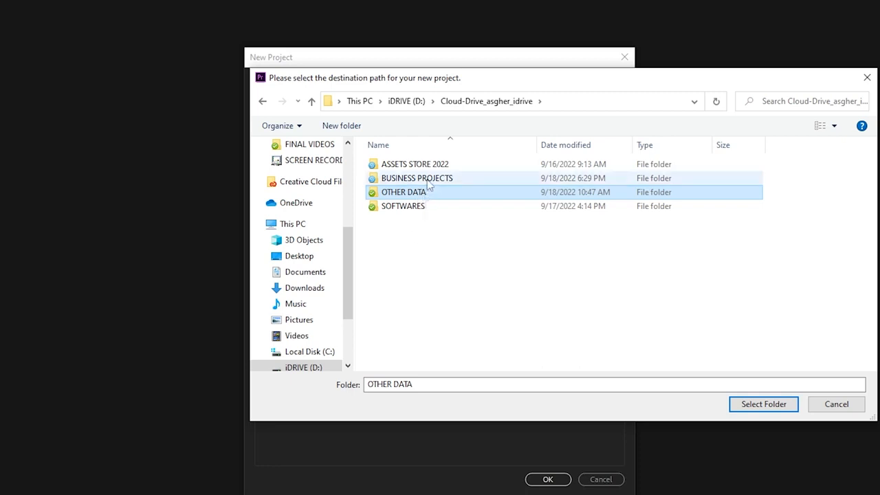
Create a folder named "TUTORIAL (CLEAN CINAMATIC TITLE)" in the cloud drive folder on the iDRIVE (D:) disk
right_click(456, 245)
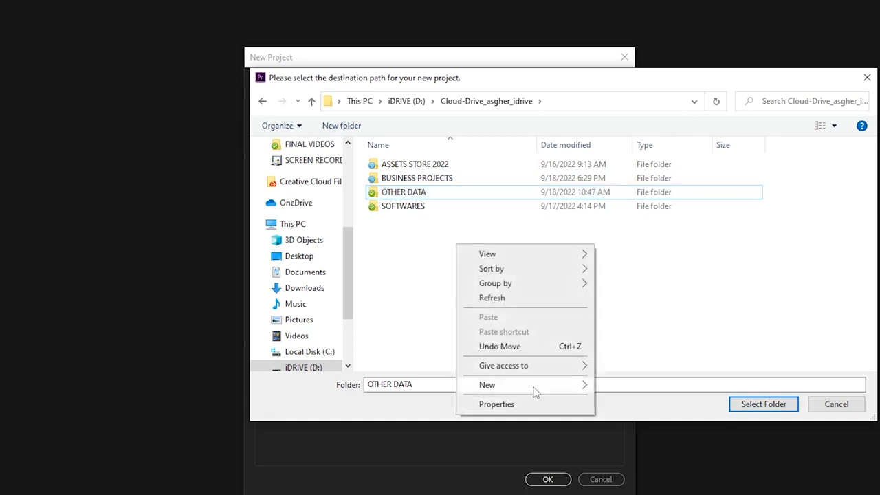
mouse_move(532, 385)
click(631, 383)
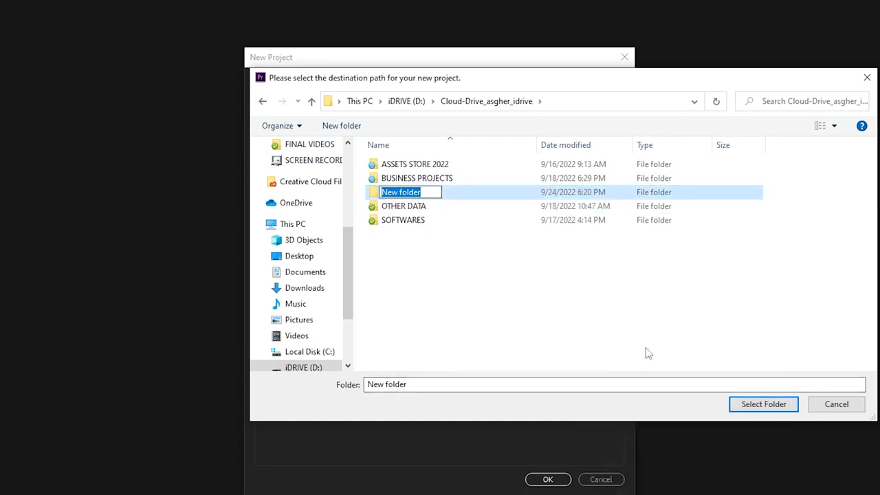
text(T)
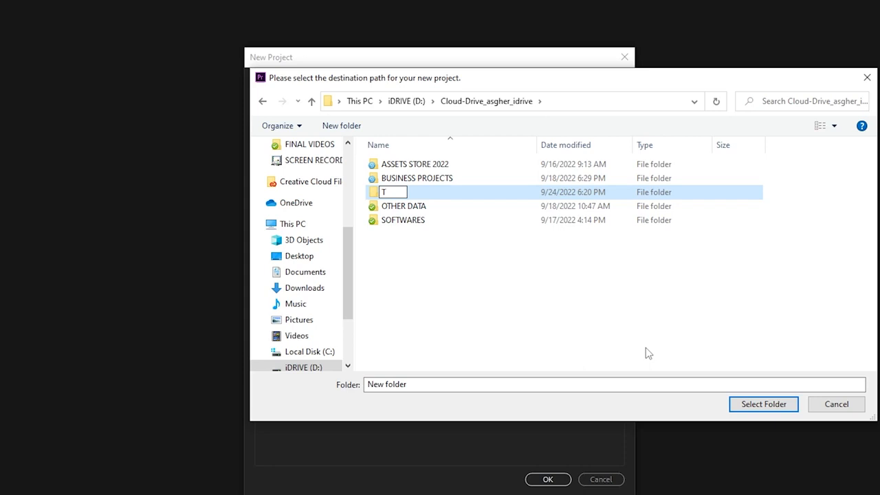
text(UTORIAL )
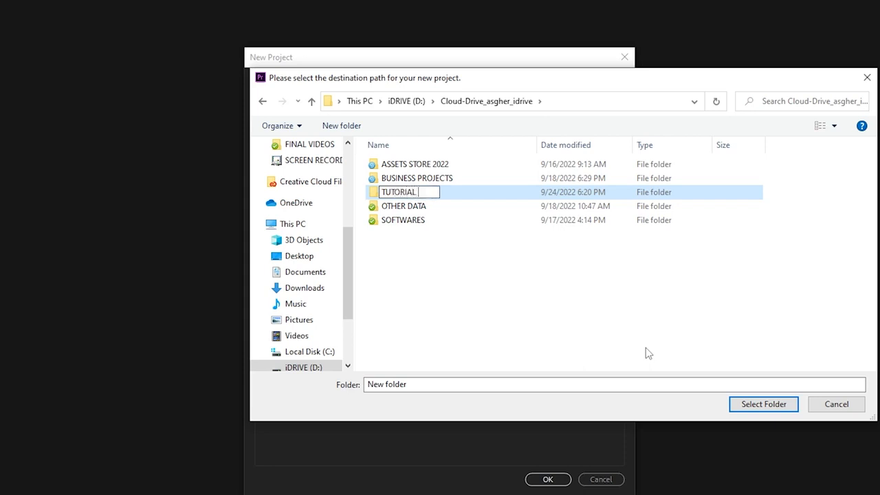
text(()
text(NE)
key(BackSpace)
key(BackSpace)
text(CLEAN CINAMT)
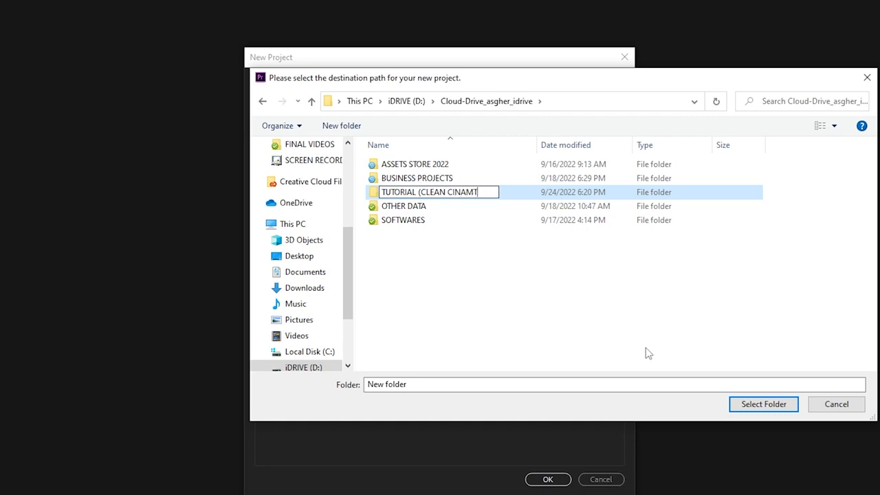
key(BackSpace)
text(ATIC TITLE))
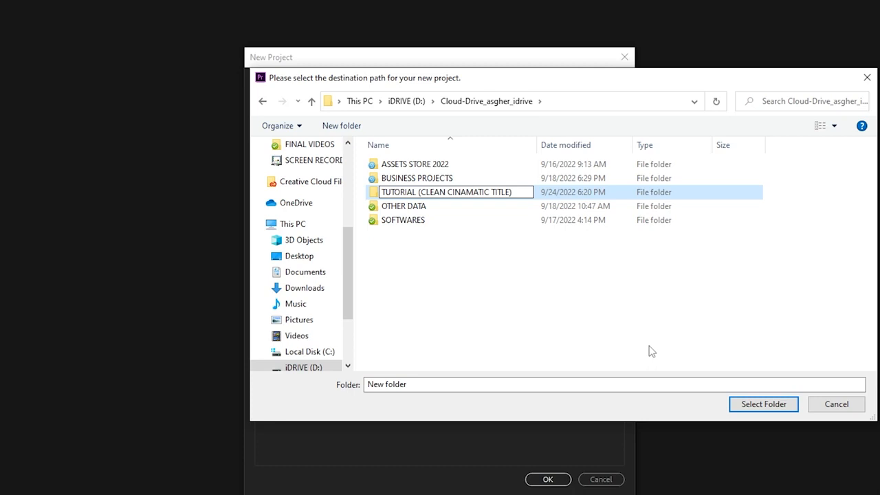
key(Return)
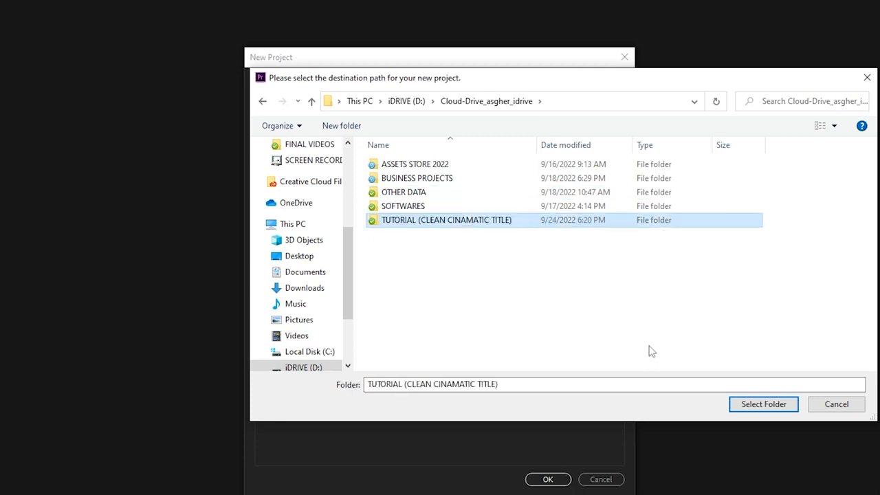
Copy the new tutorial folder's name and choose that folder as the project's location
double_click(452, 225)
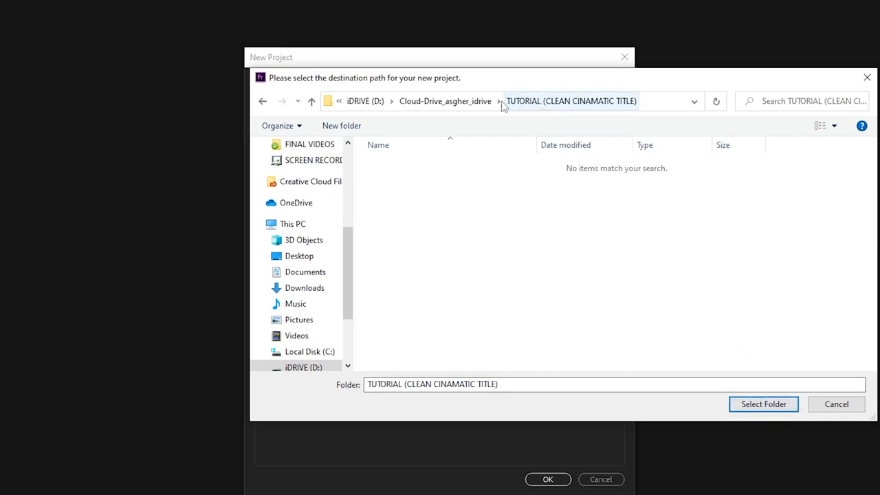
click(475, 101)
click(416, 219)
key(ctrl+c)
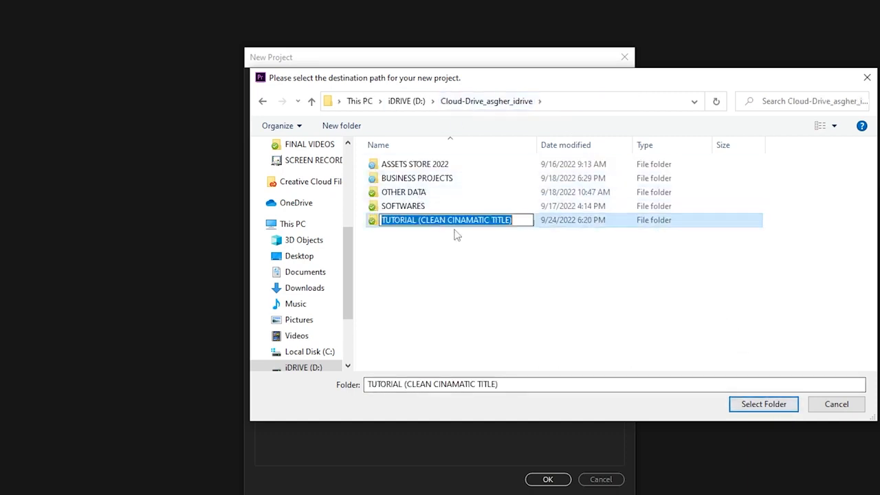
click(499, 262)
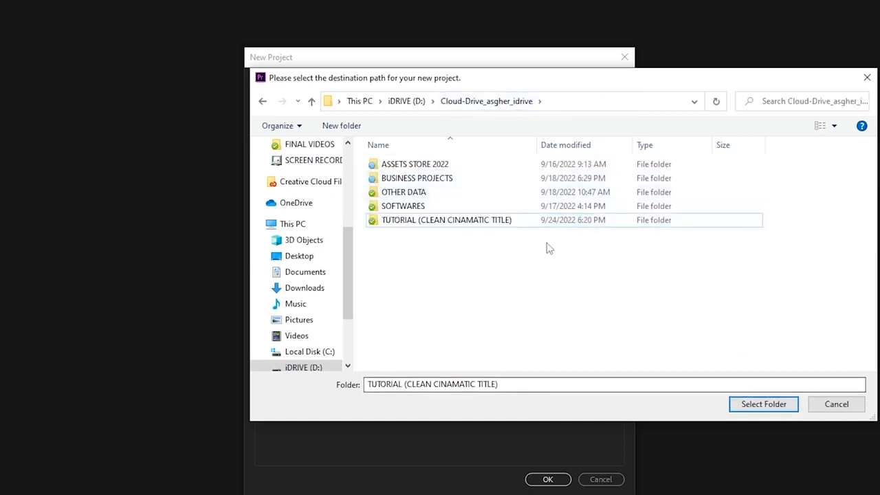
double_click(509, 222)
click(764, 404)
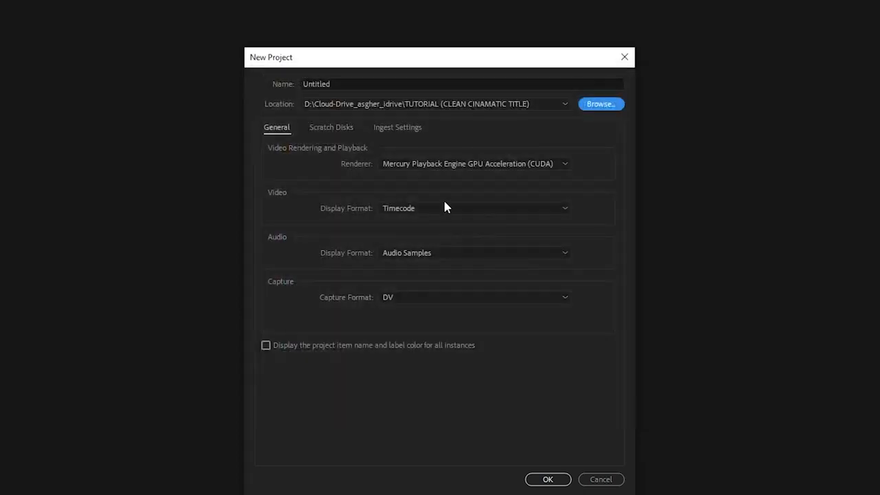
Name the project "TUTORIAL (CLEAN CINAMATIC TITLE)" using the copied text and create it
click(375, 83)
drag(375, 83, 305, 84)
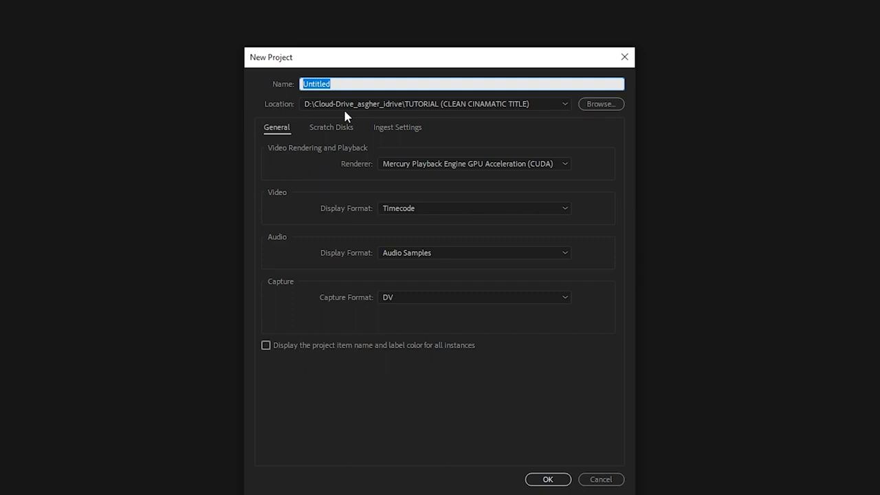
key(ctrl+v)
key(Return)
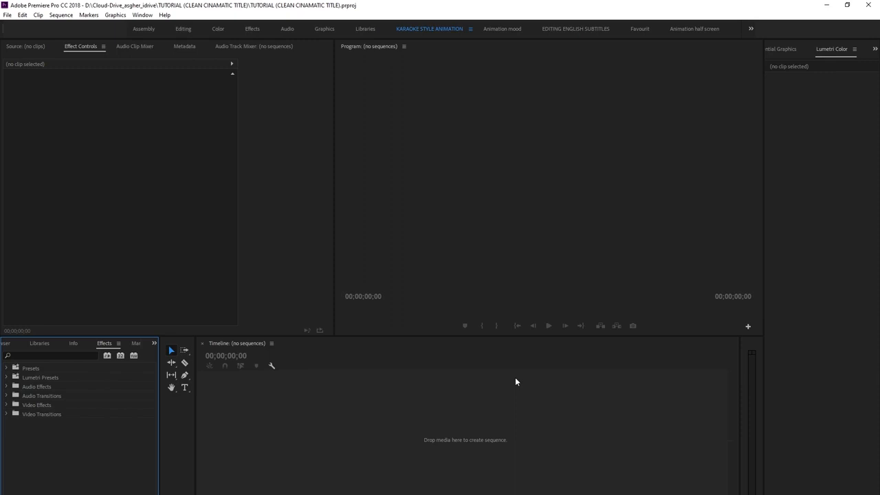
Create a DSLR 1080p30 sequence named "TUTORIAL (CLEAN CINAMATIC TITLE)"
key(ctrl+n)
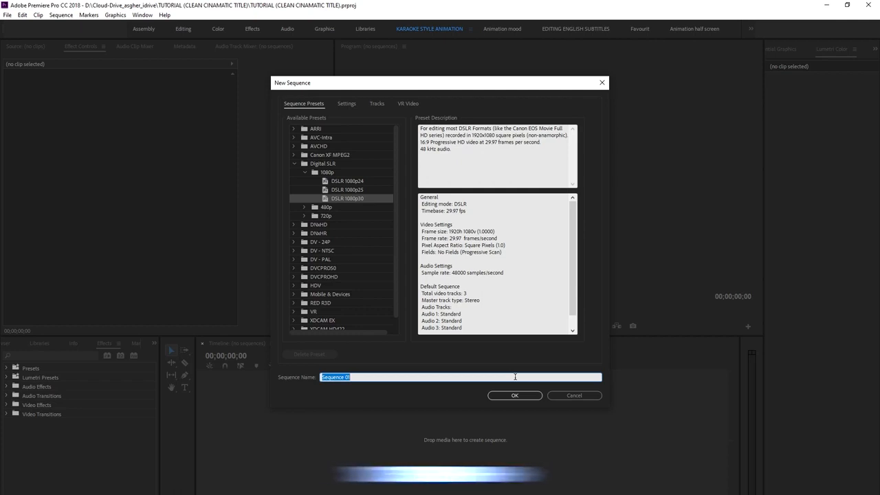
key(ctrl+v)
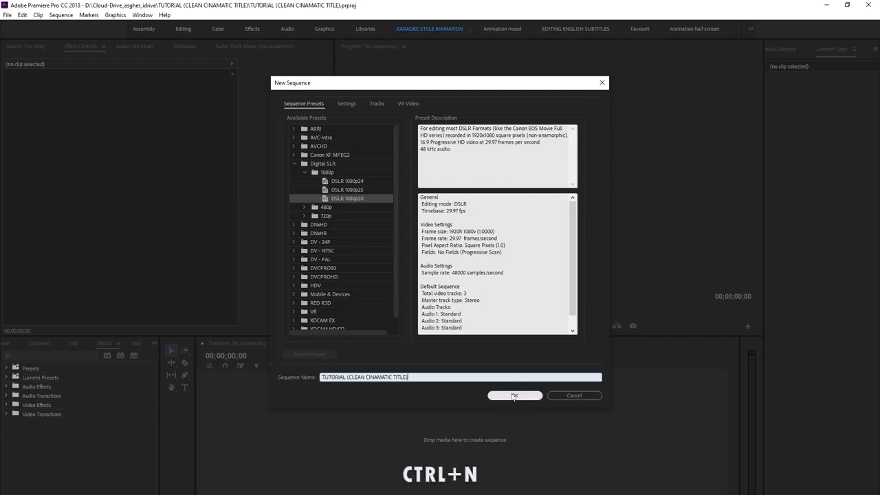
click(512, 396)
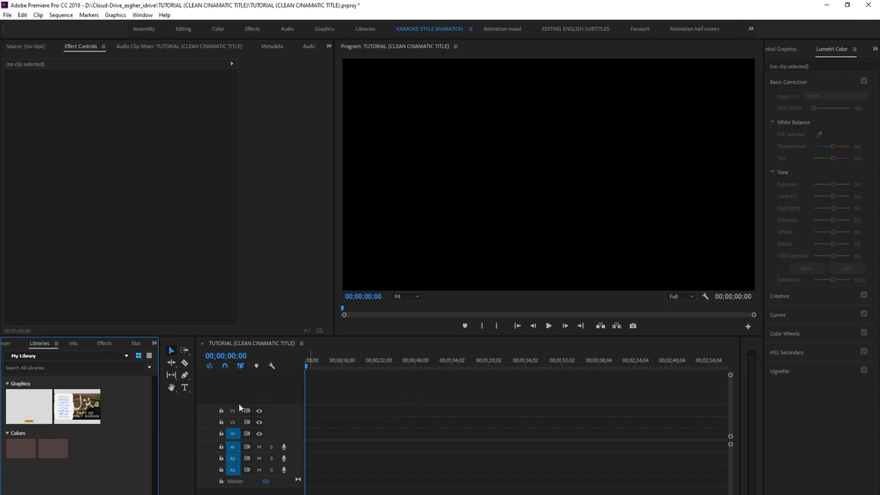
Add a text layer reading "HOLY QURAN" to the frame with the Type tool
click(185, 388)
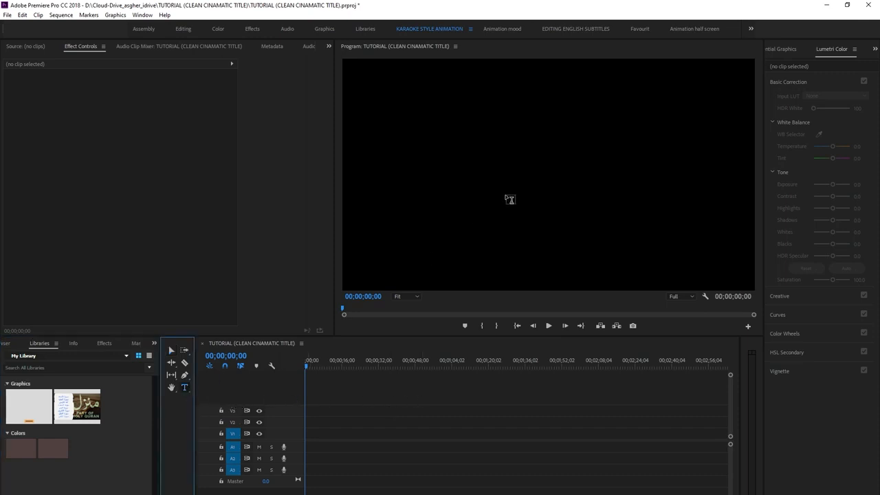
click(498, 159)
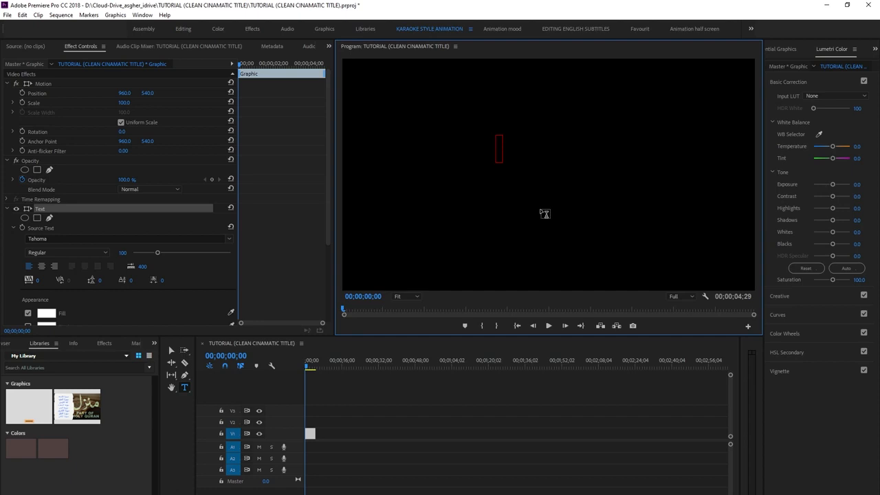
text(THE HOLY QURAN)
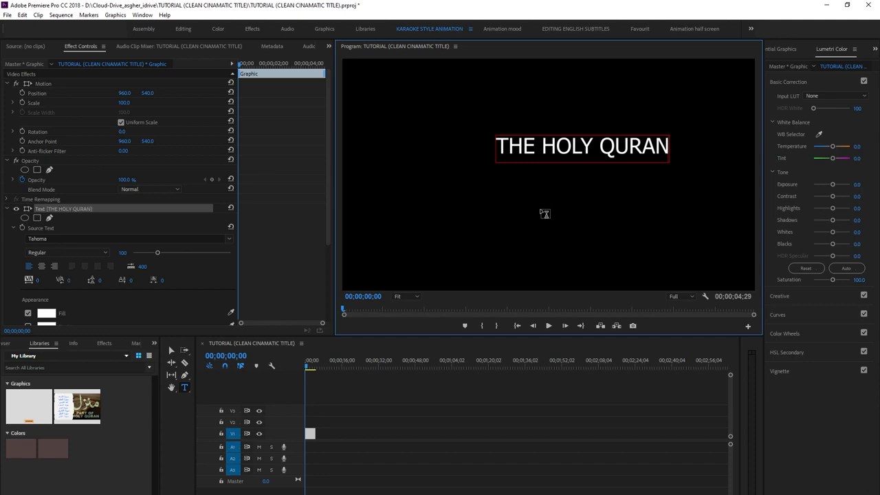
key(shift+Home)
key(BackSpace)
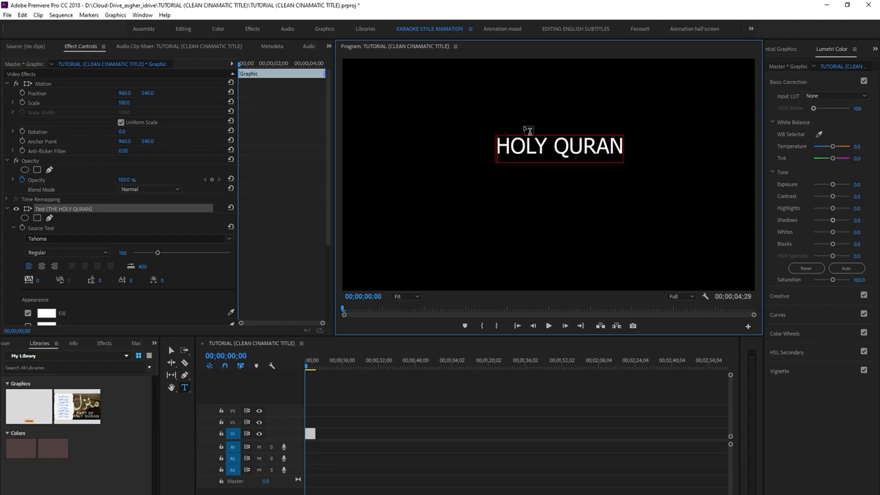
Bring up the Essential Graphics editing options for the title
click(781, 50)
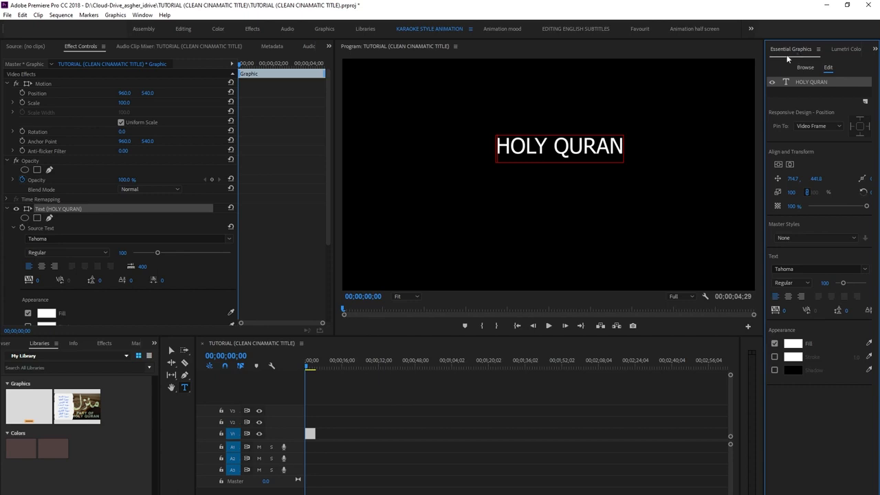
click(143, 15)
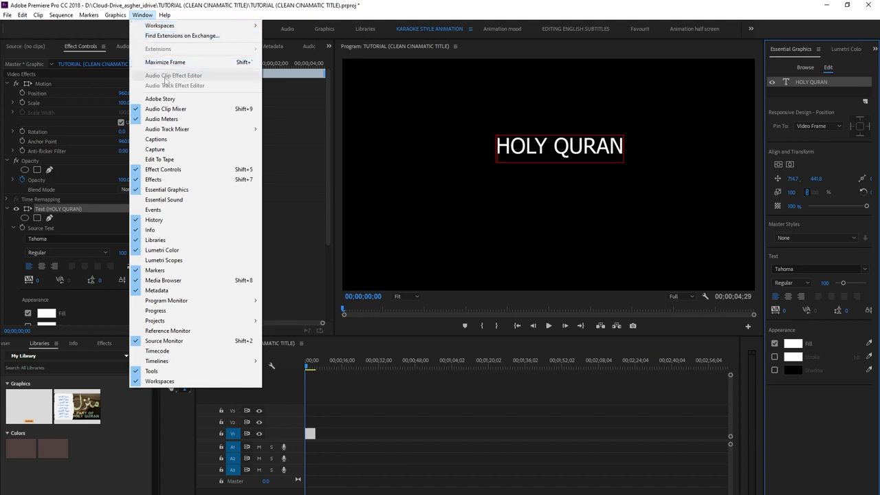
click(184, 192)
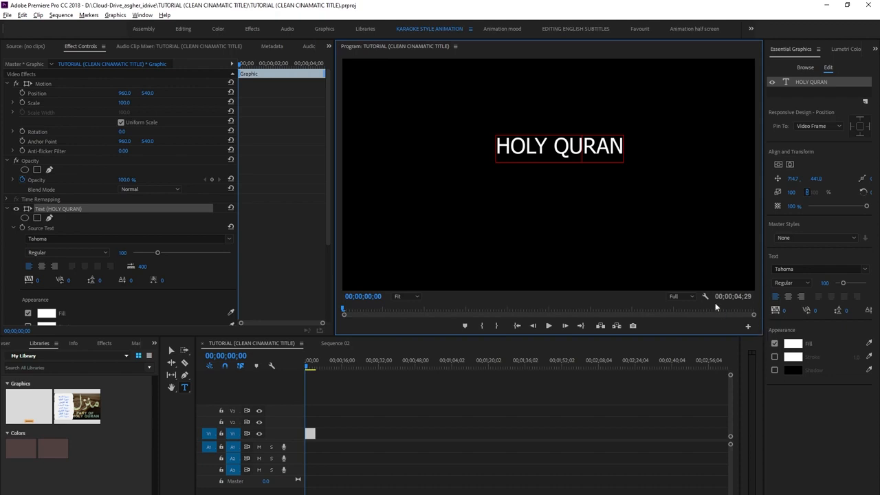
Select the whole HOLY QURAN text and center it vertically and horizontally in the frame
double_click(566, 152)
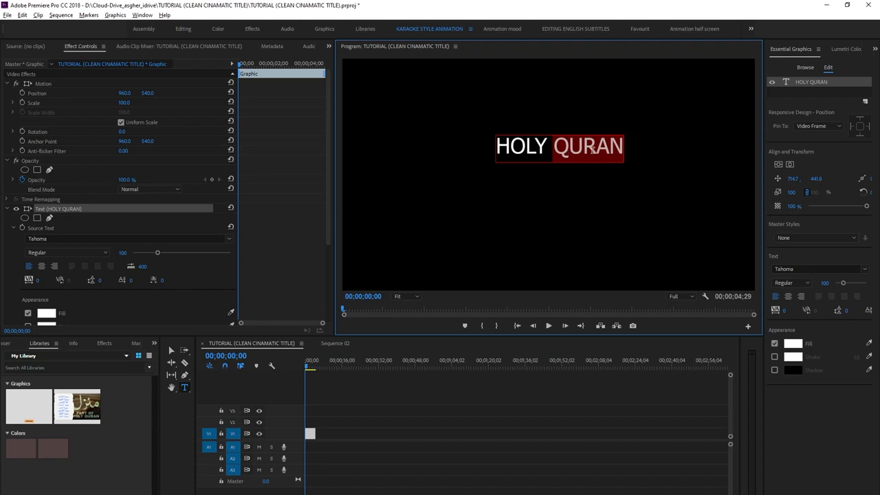
key(ctrl+a)
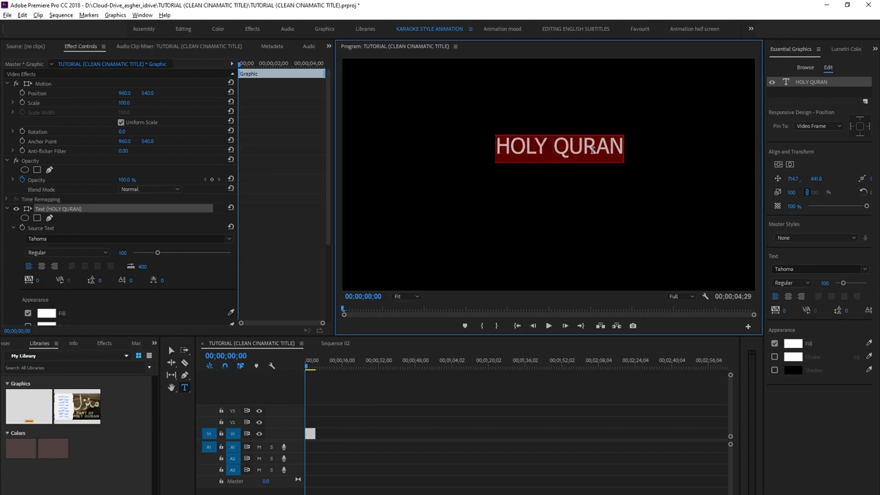
key(ctrl+s)
click(791, 163)
click(778, 165)
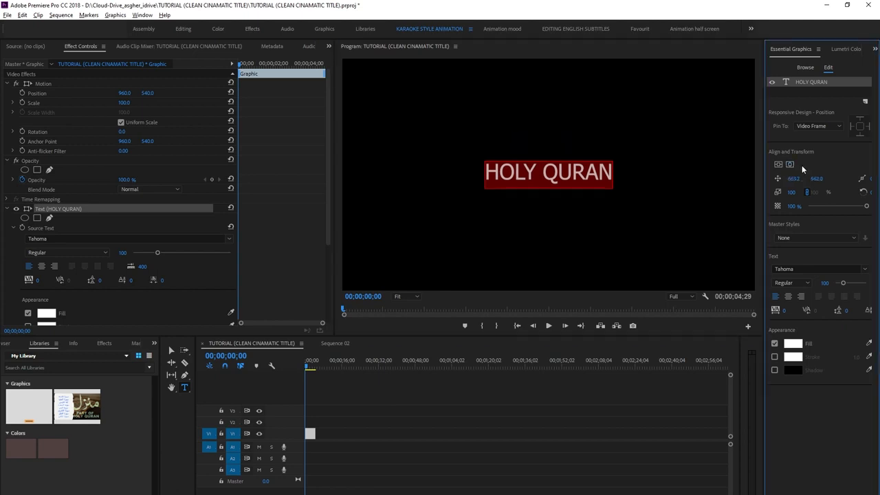
Set the HOLY QURAN title's font to David and its tracking to 372
click(865, 274)
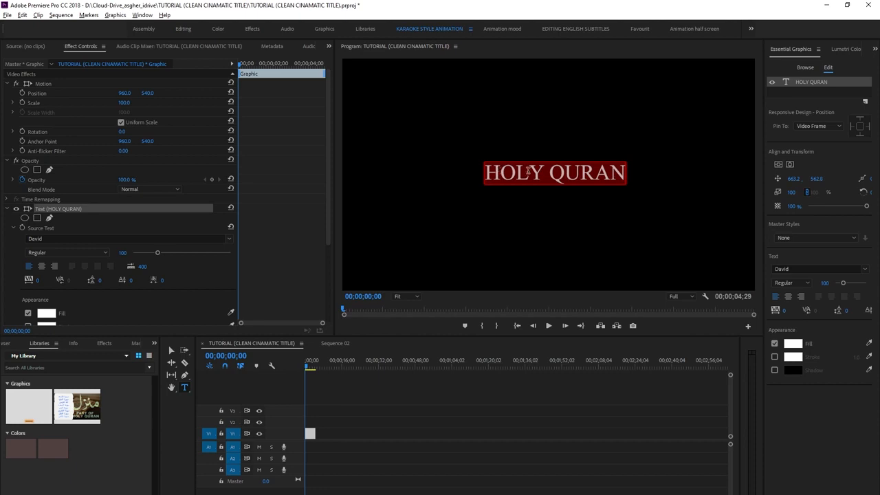
click(785, 313)
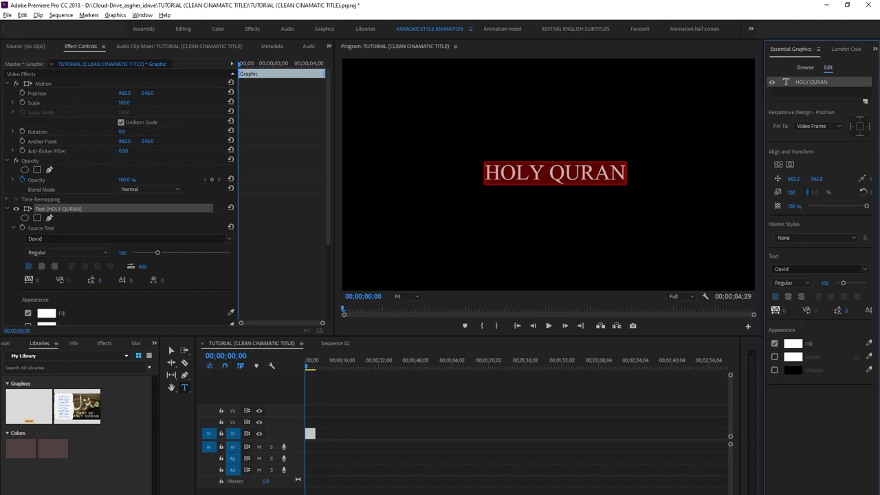
drag(784, 313, 879, 313)
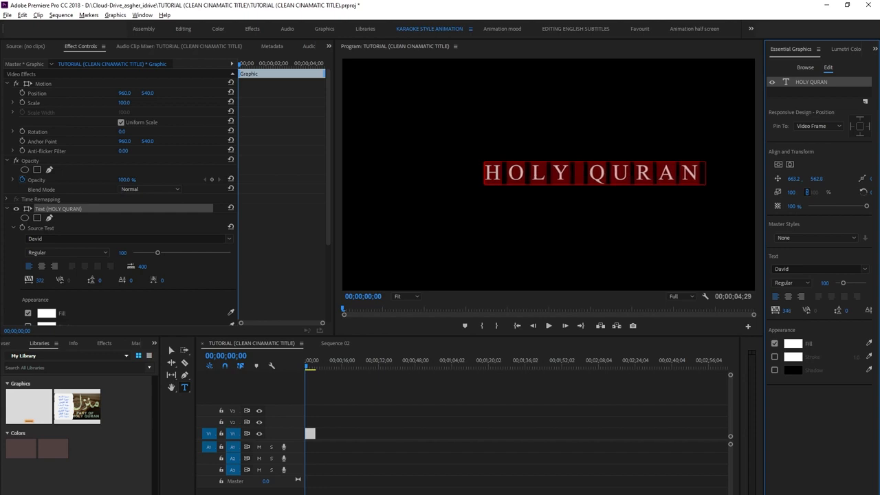
Re-center the letter-spaced title vertically and horizontally in the frame and leave it deselected
click(790, 165)
click(779, 165)
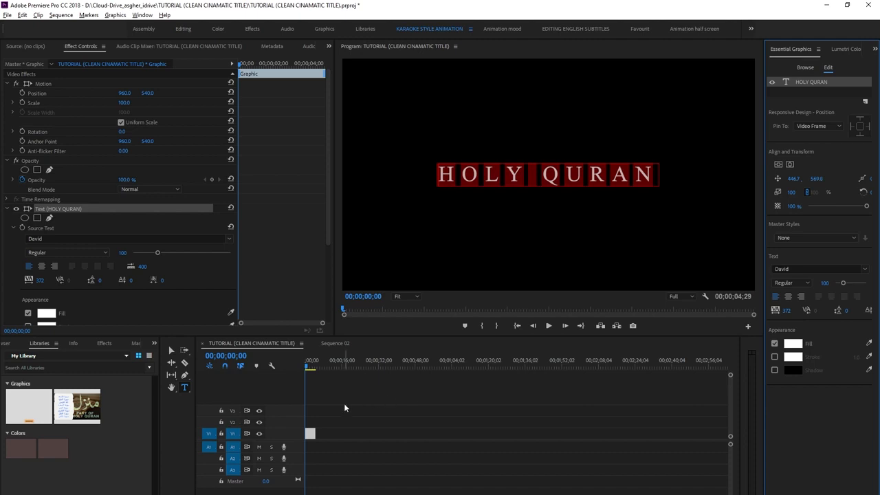
click(320, 446)
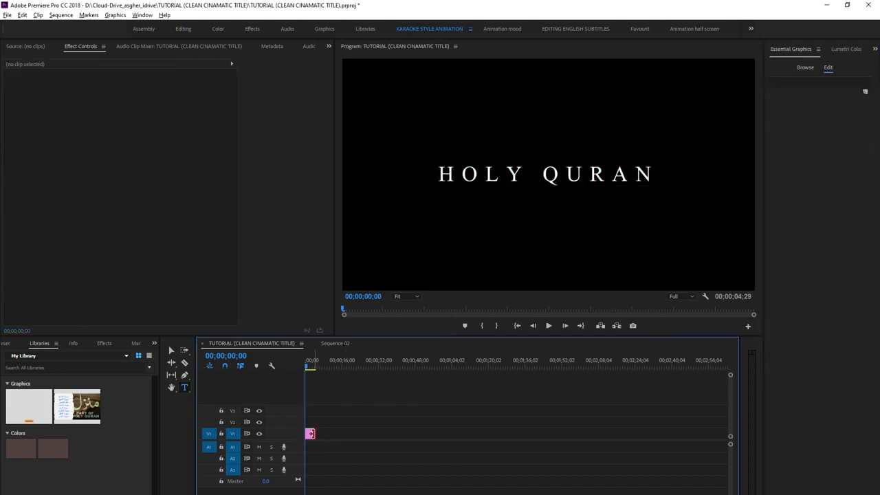
Extend the HOLY QURAN clip on track V1 to about 30 seconds and select it
drag(311, 433, 374, 433)
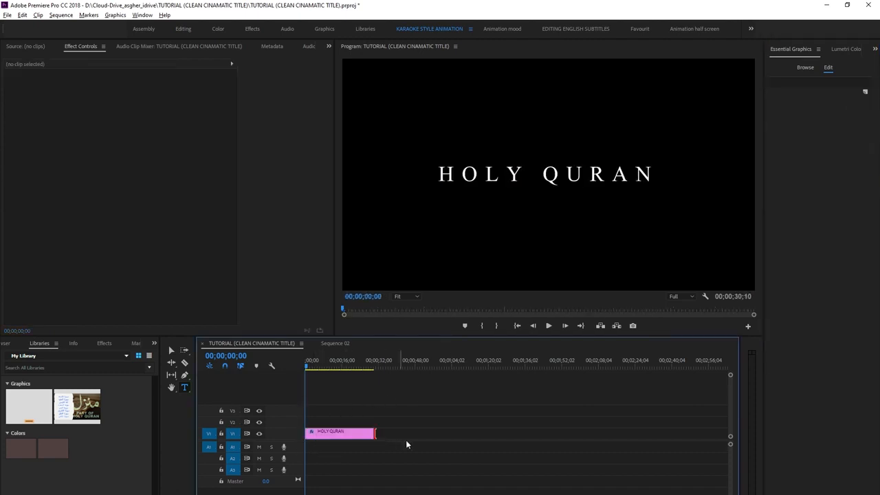
click(362, 439)
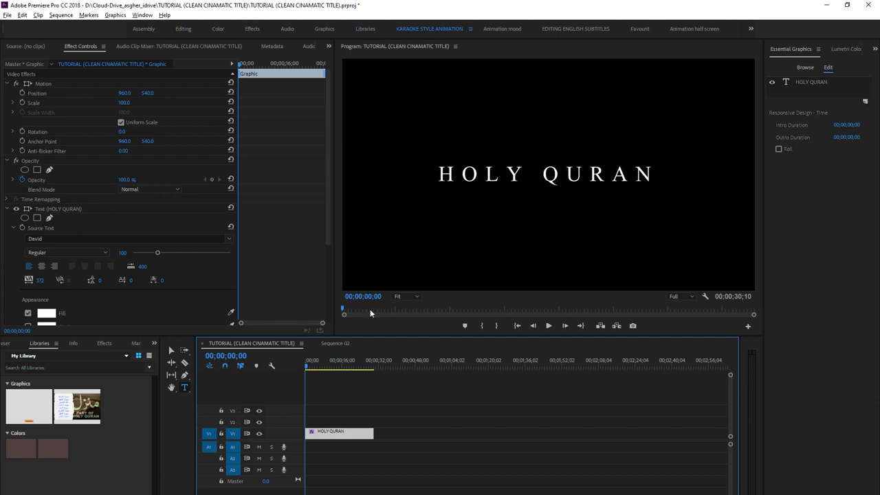
Resize the workspace to make the timeline slightly taller and the program monitor area wider than before
drag(426, 336, 427, 332)
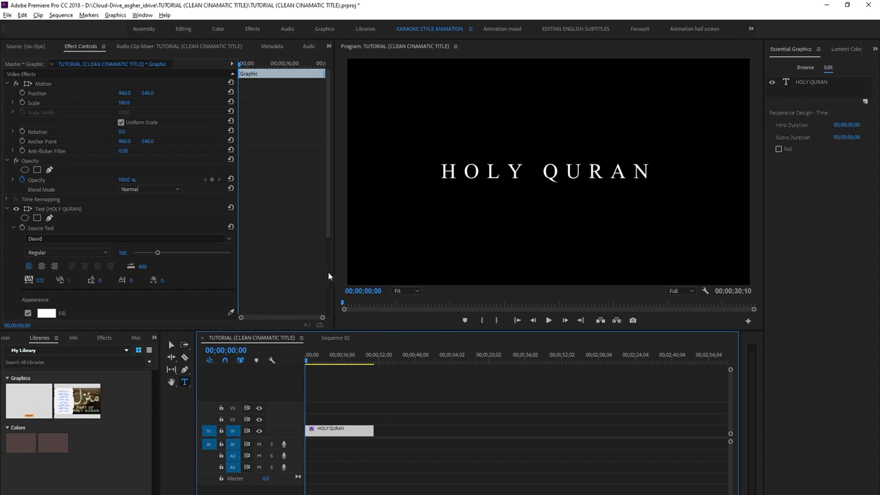
mouse_move(331, 269)
mouse_down()
mouse_move(388, 269)
mouse_move(292, 269)
mouse_move(318, 269)
mouse_up()
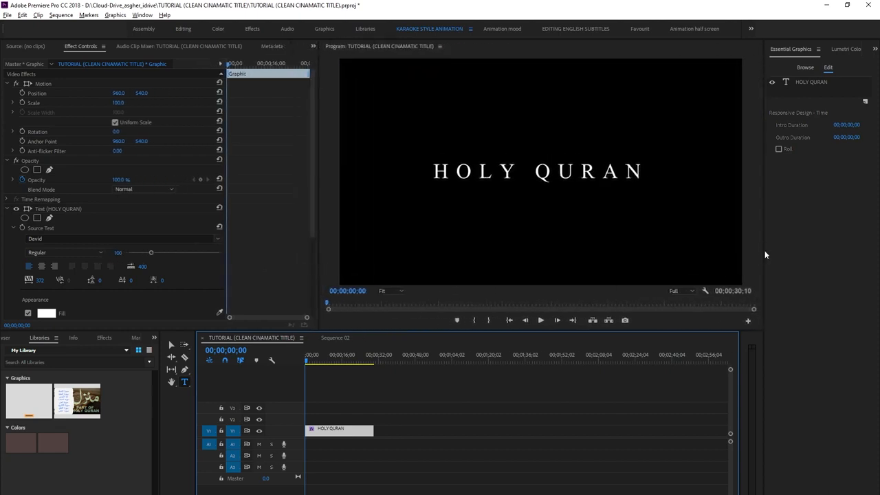
Widen the Essential Graphics area and the timeline, and save the project
drag(760, 251, 740, 261)
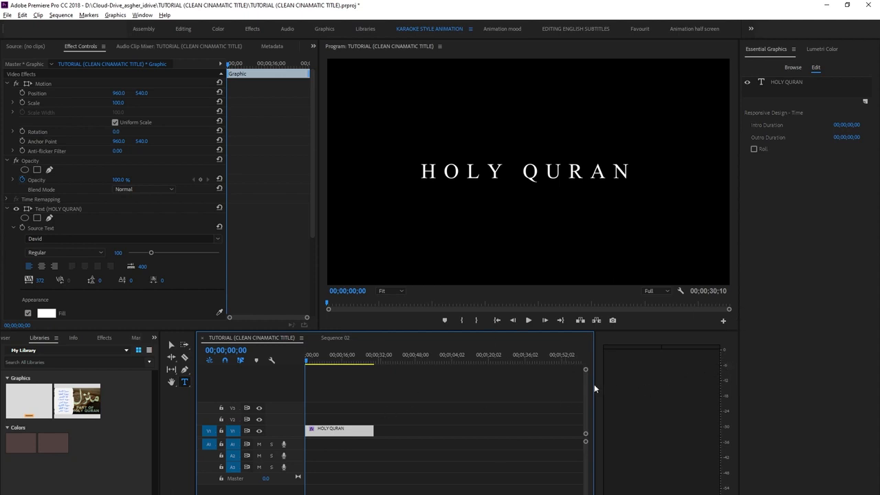
key(ctrl+s)
drag(594, 387, 715, 388)
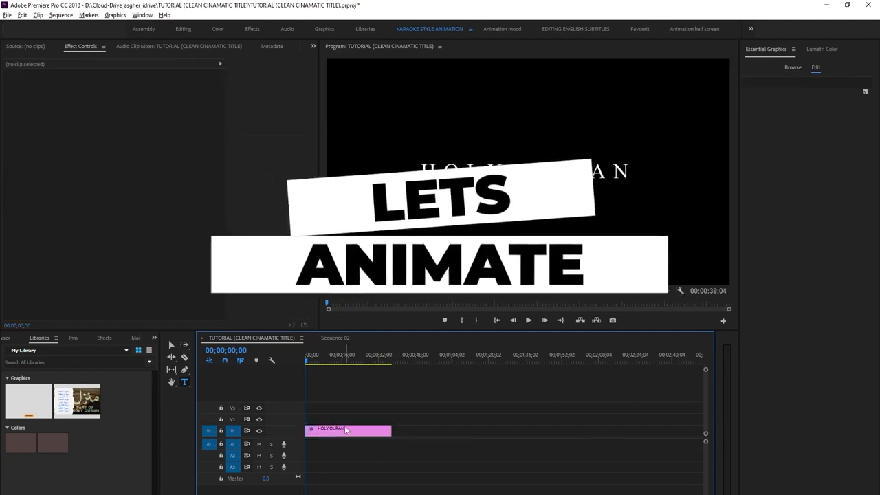
Enlarge the timeline's time scale so the HOLY QURAN clip fills most of its width, and select the clip
click(346, 430)
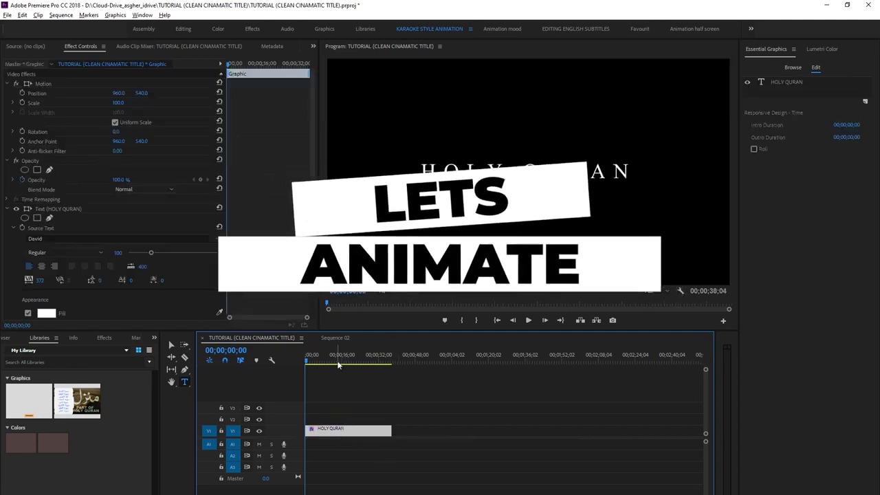
key(=)
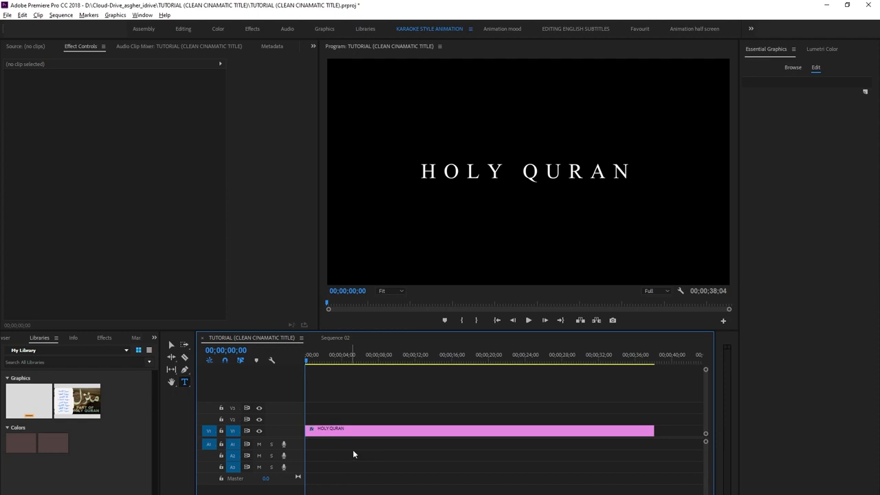
click(337, 430)
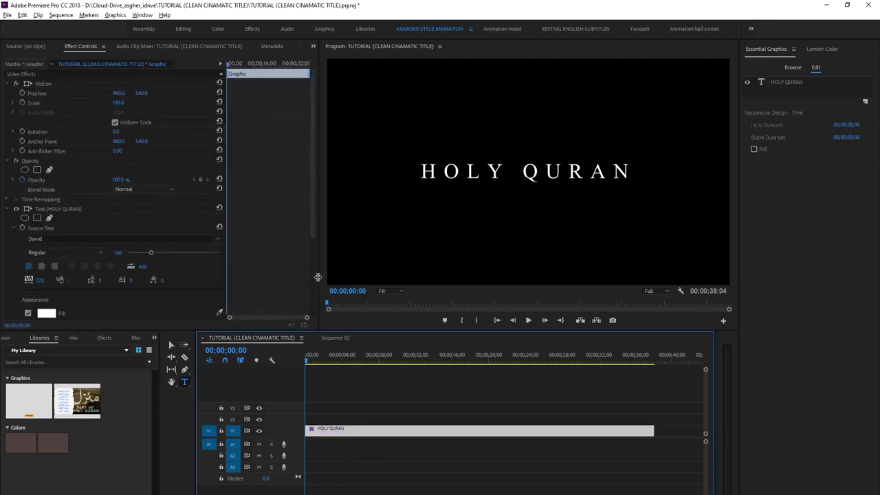
Enlarge the Effect Controls area in width and height so more of the title's properties fit
drag(317, 277, 387, 279)
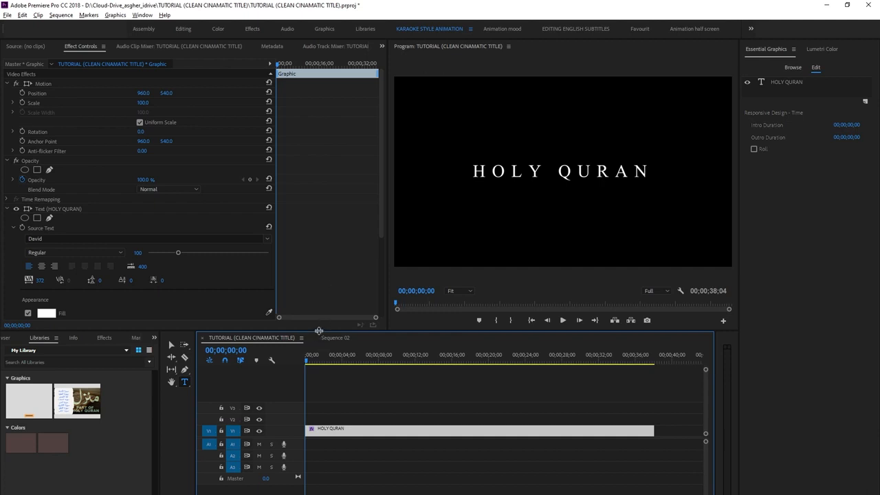
drag(316, 332, 328, 374)
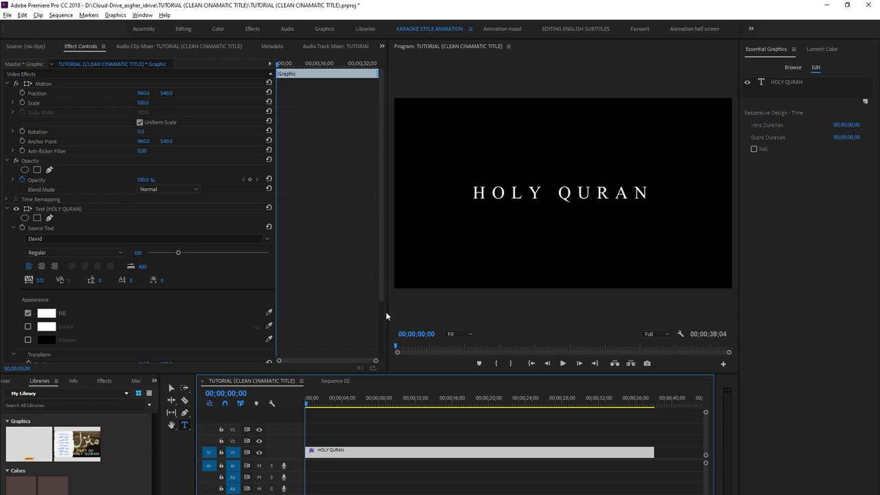
drag(385, 313, 401, 313)
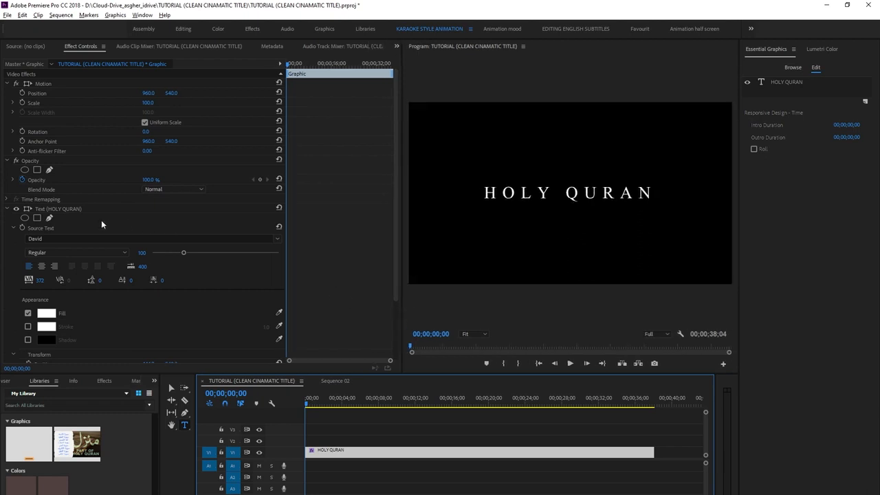
Add an opacity keyframe at the start of the HOLY QURAN clip and set it to 0%
click(33, 161)
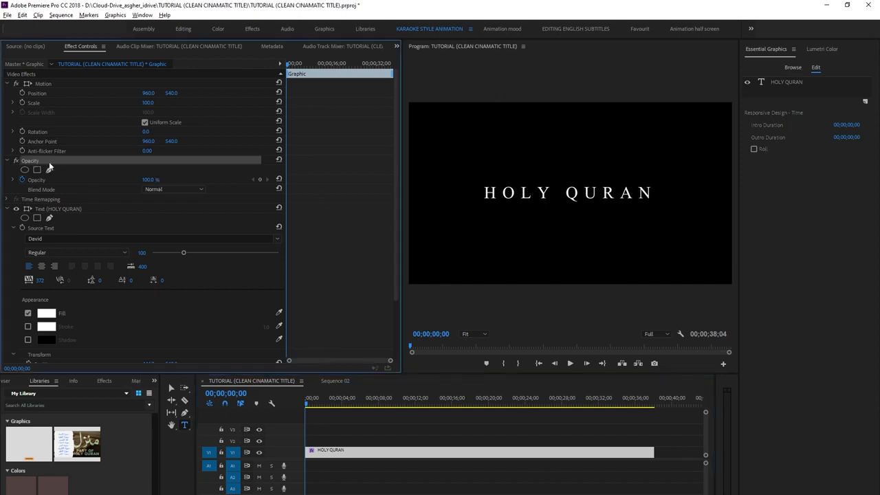
click(261, 180)
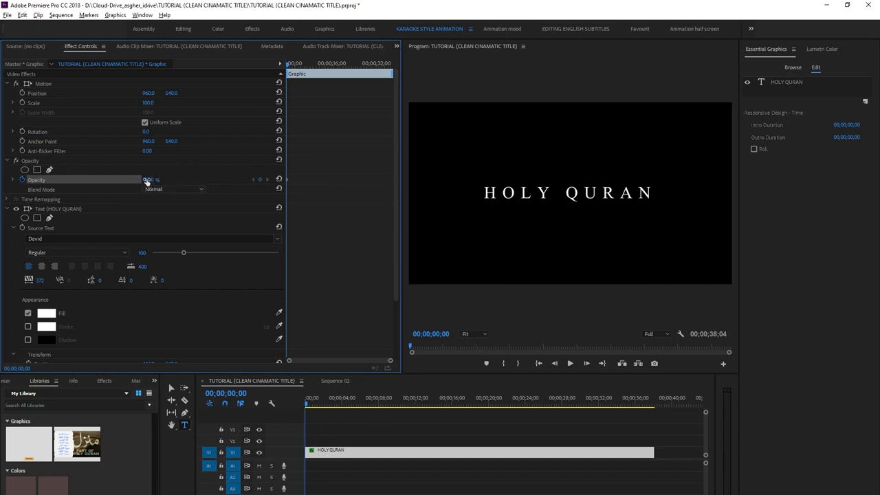
drag(146, 180, 75, 180)
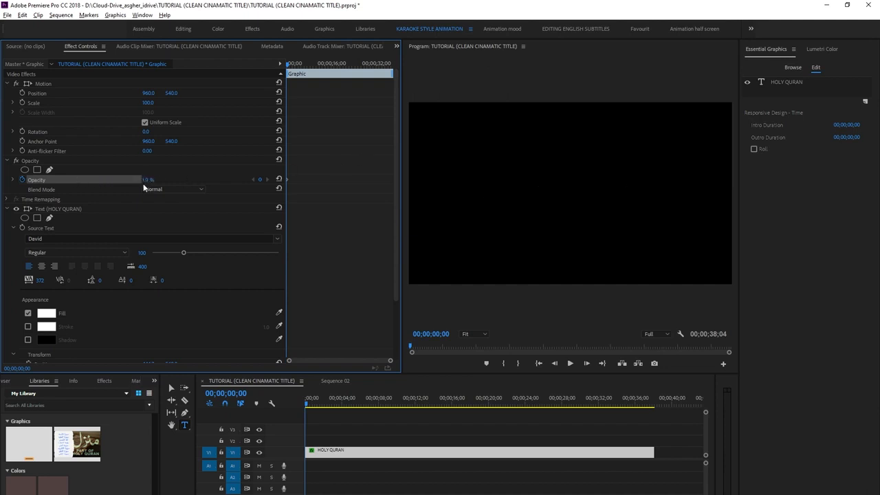
drag(145, 184, 103, 183)
Add a second opacity keyframe of 100% at 00;00;06;00 so the title fades in
click(294, 64)
drag(294, 64, 303, 66)
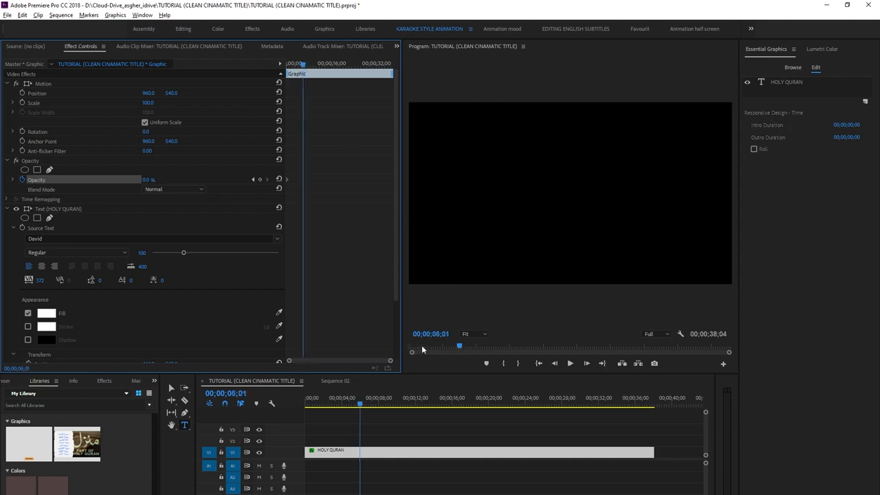
click(446, 334)
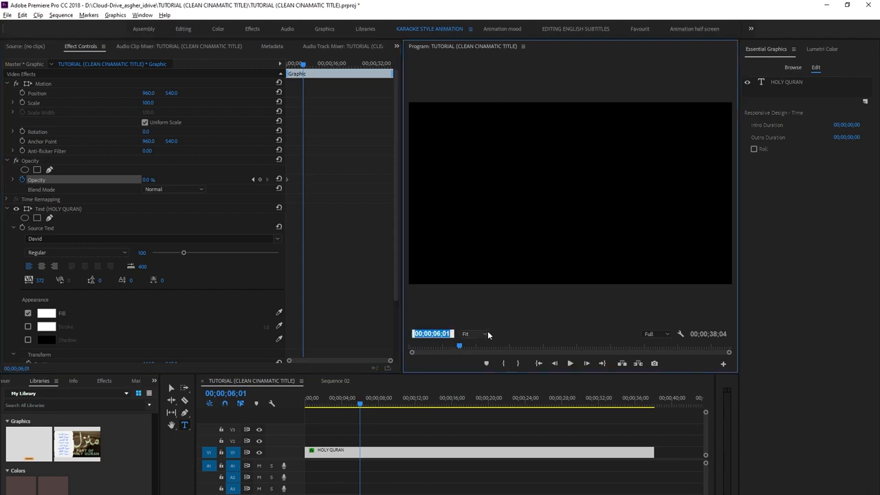
key(BackSpace)
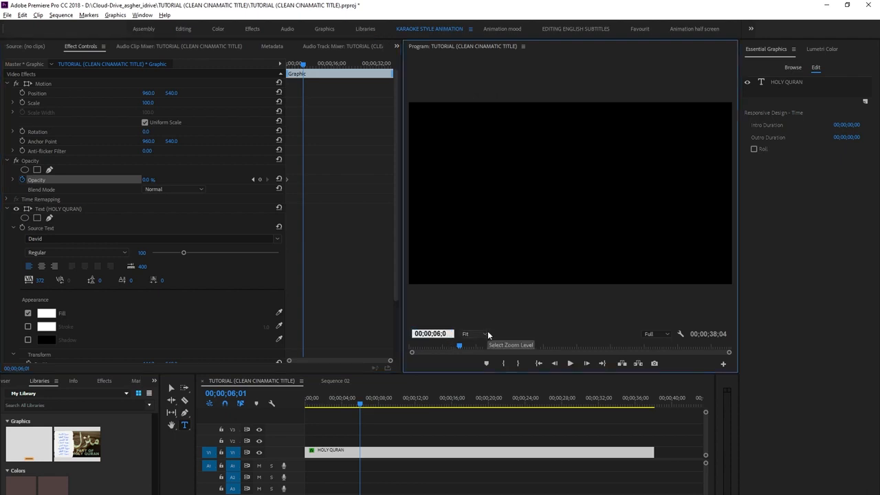
text(0)
key(Return)
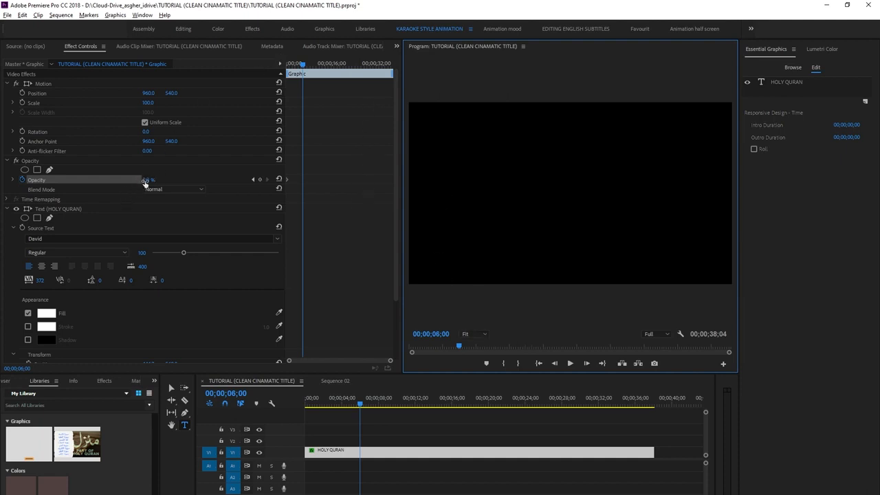
drag(145, 182, 244, 192)
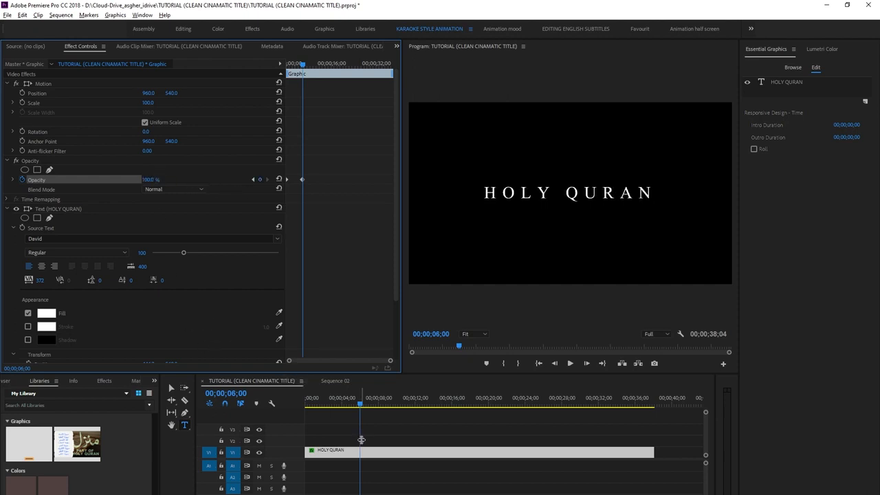
Play the sequence from the beginning to review the title's fade-in
click(358, 406)
drag(358, 406, 283, 401)
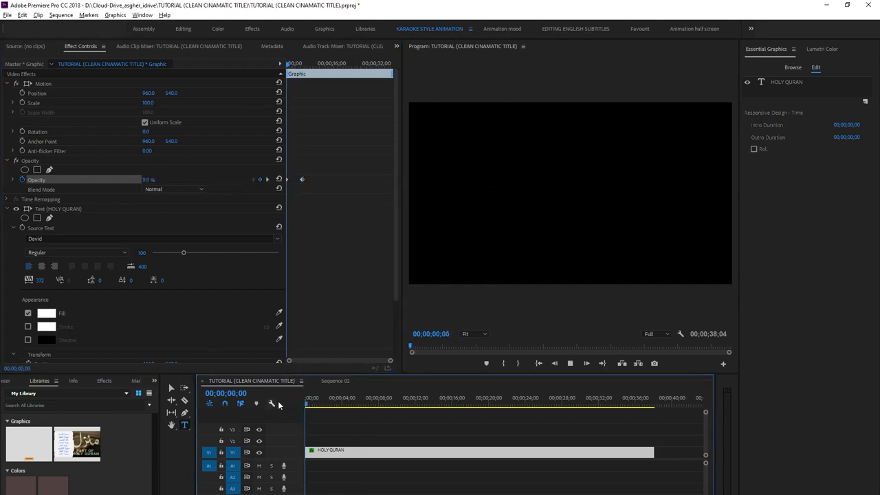
key(space)
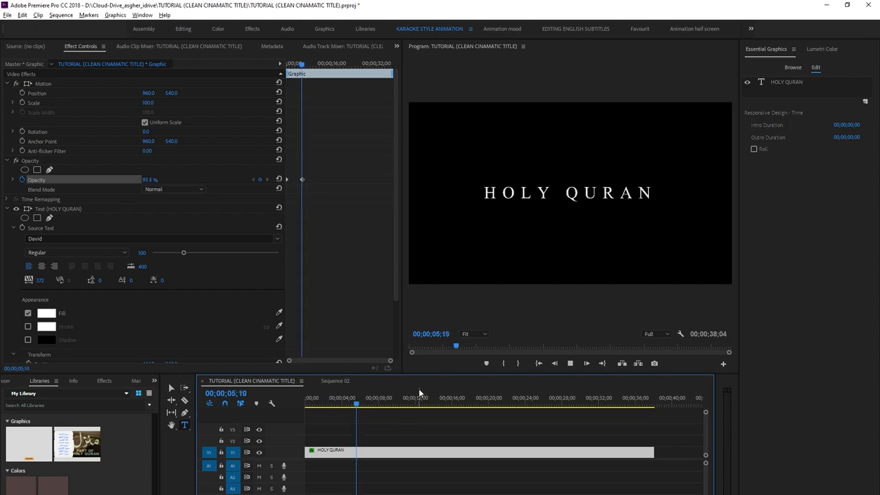
key(space)
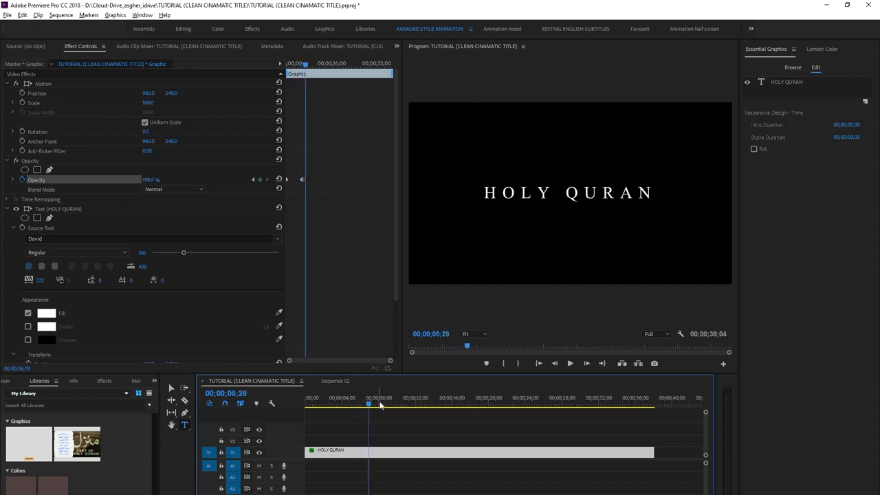
Copy the two opacity keyframes so the duplicated pair starts at 00;00;20;01
drag(381, 405, 490, 409)
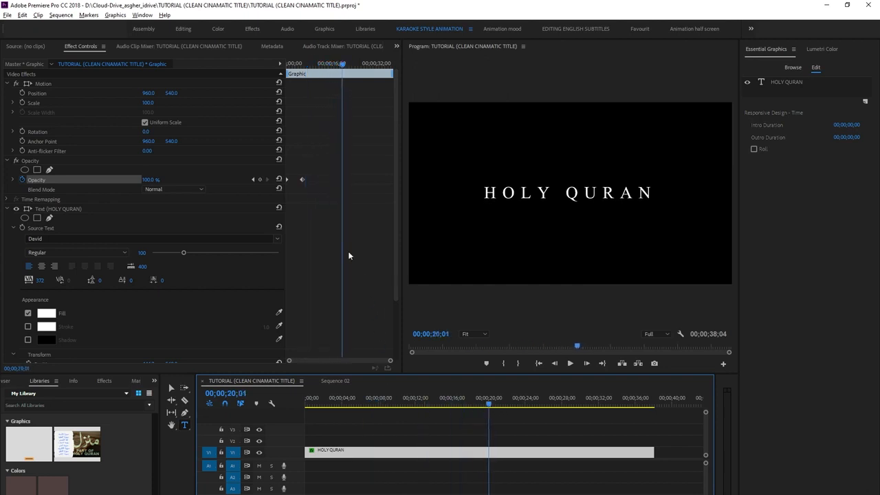
click(302, 179)
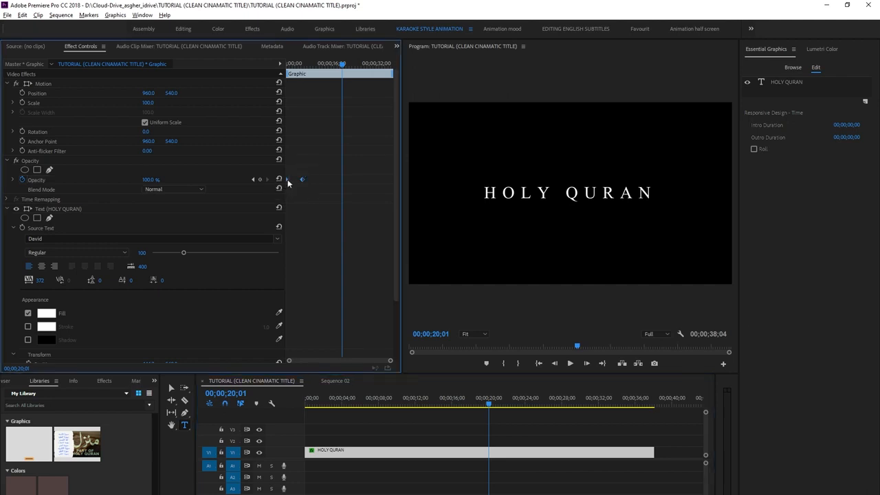
drag(288, 183, 345, 183)
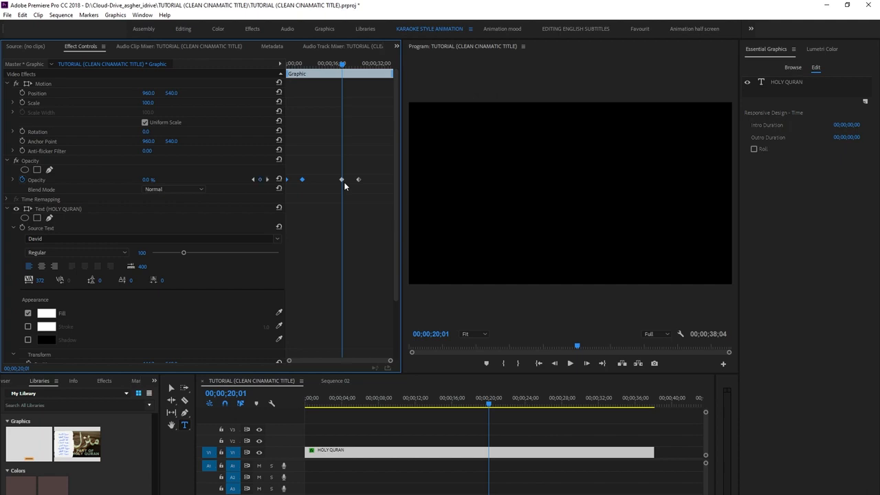
Play the section from about 16 seconds to check how opacity behaves around the copied keyframes
click(332, 63)
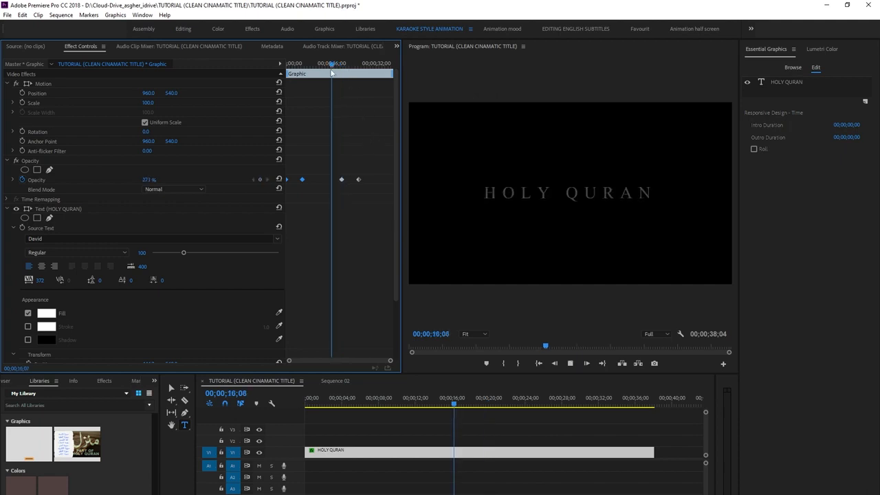
key(space)
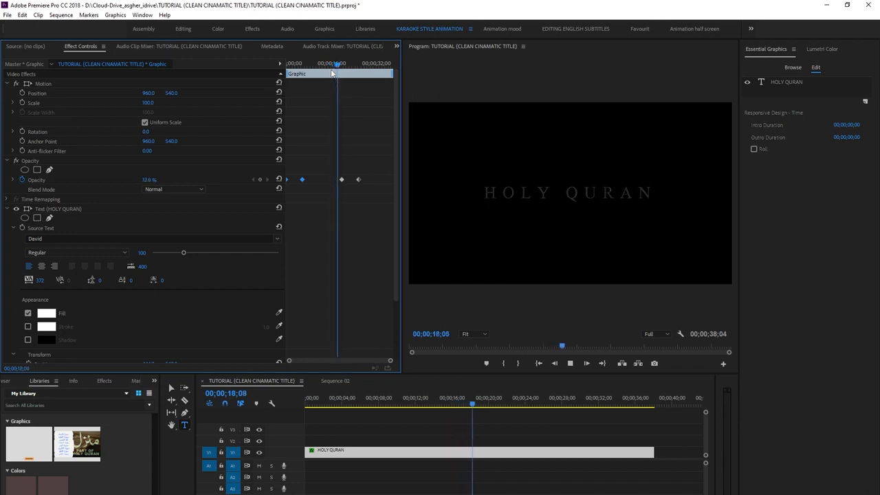
key(space)
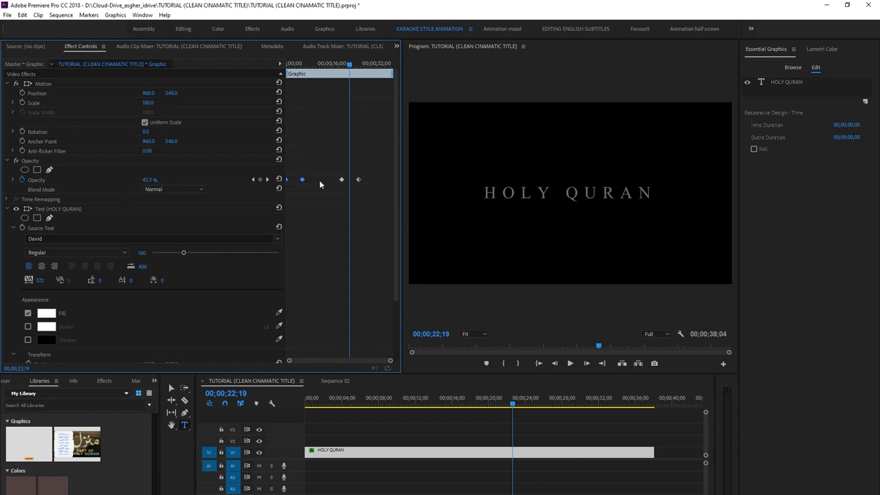
Set opacity to 100% at the 00;00;20;01 keyframe and 0% at the 00;00;26;01 keyframe for a fade-out
click(253, 180)
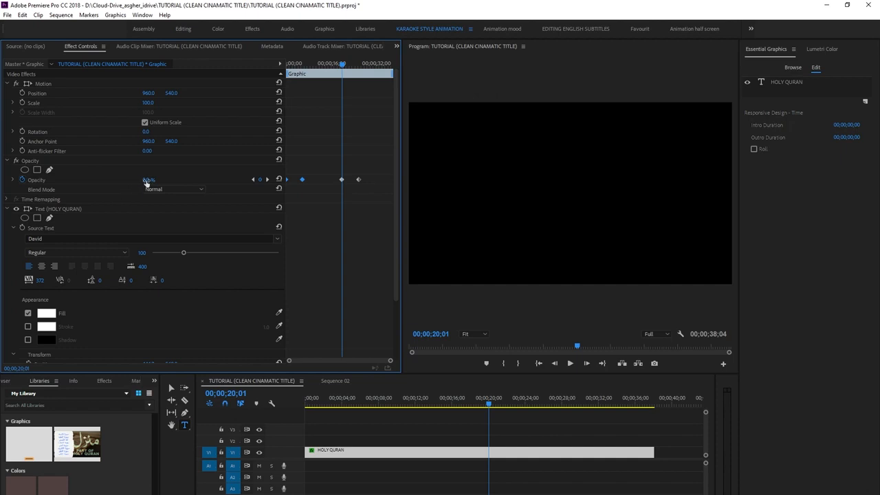
drag(146, 183, 234, 187)
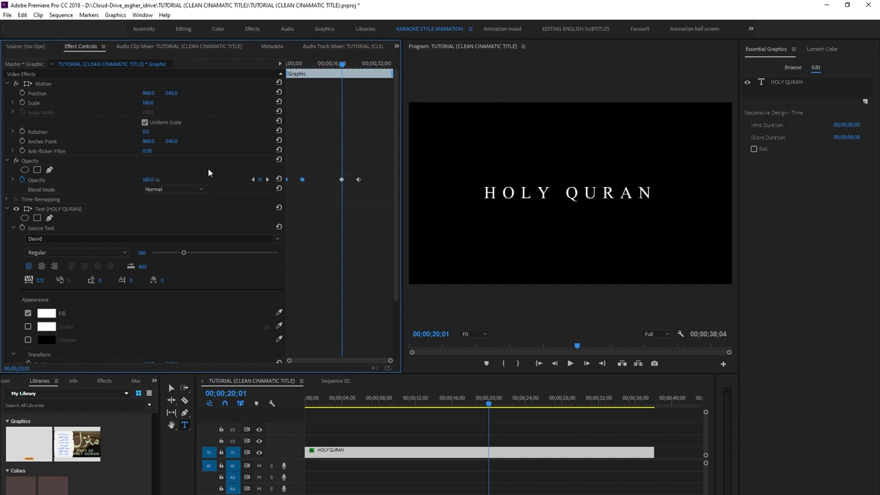
click(268, 181)
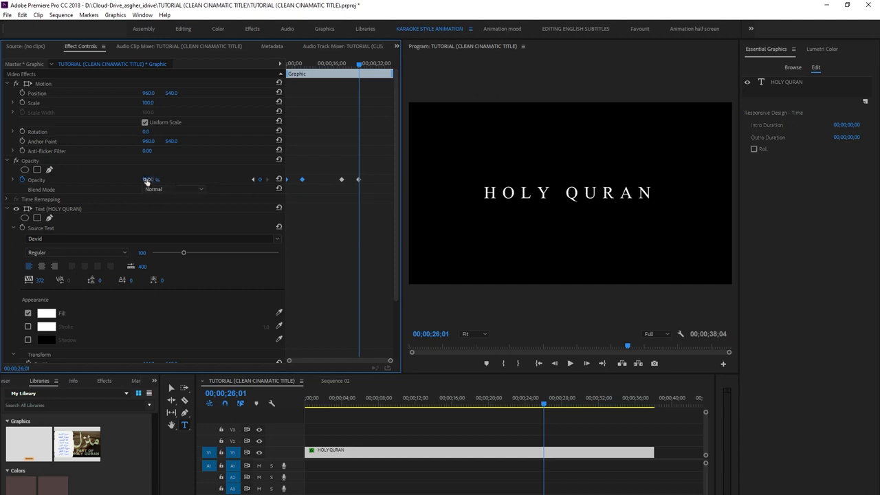
drag(147, 183, 78, 182)
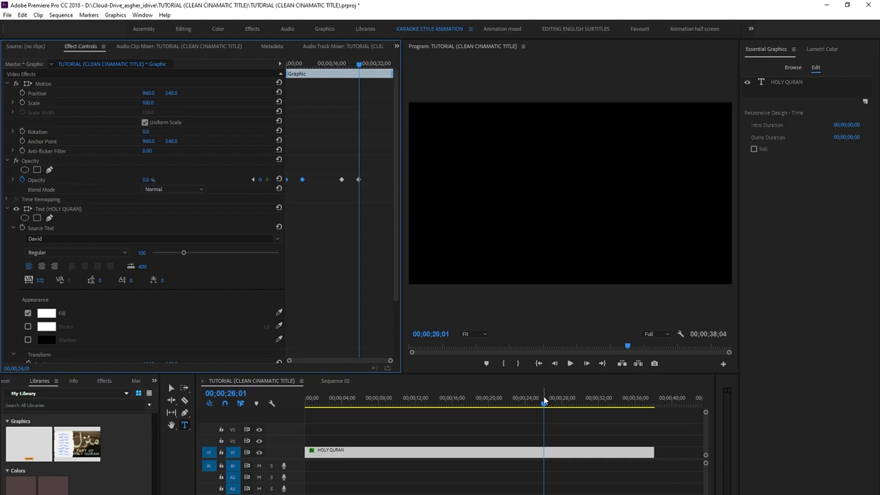
Replay the opening seconds of the sequence to judge the speed of the title's fade-in
drag(543, 405, 286, 407)
key(space)
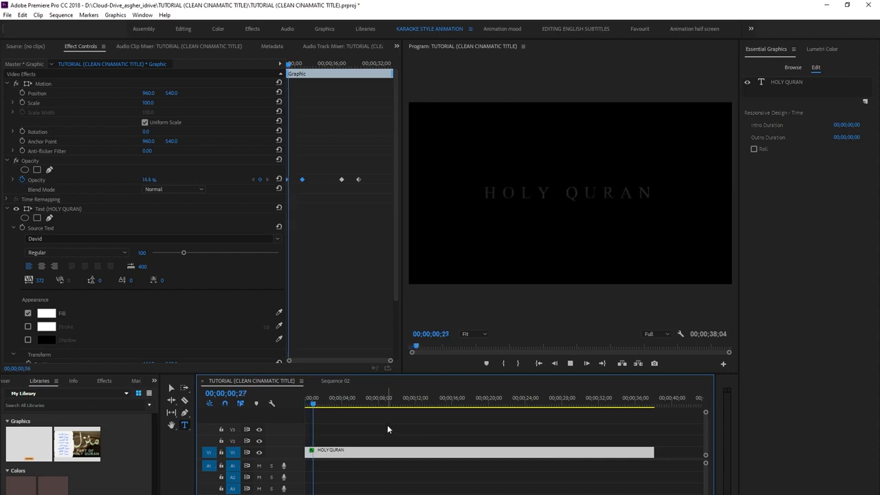
drag(352, 404, 317, 401)
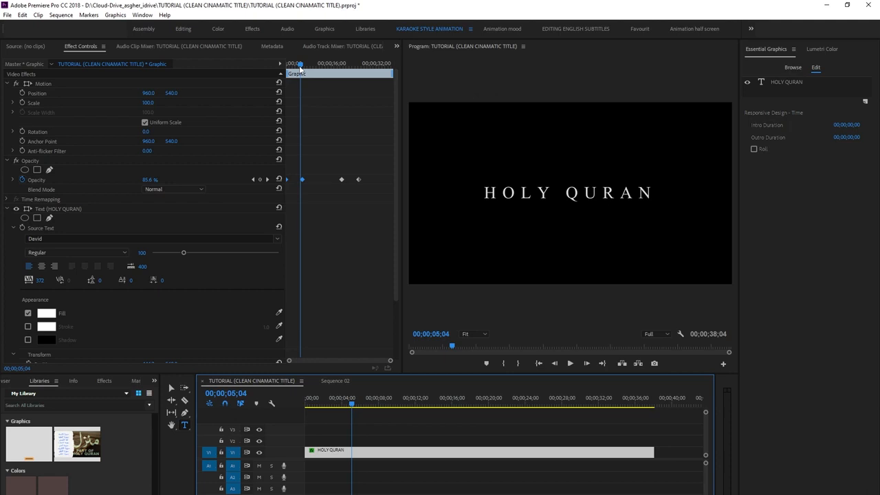
Move the title's second opacity keyframe to 00;00;04;00 to speed up the fade-in
drag(301, 67, 275, 66)
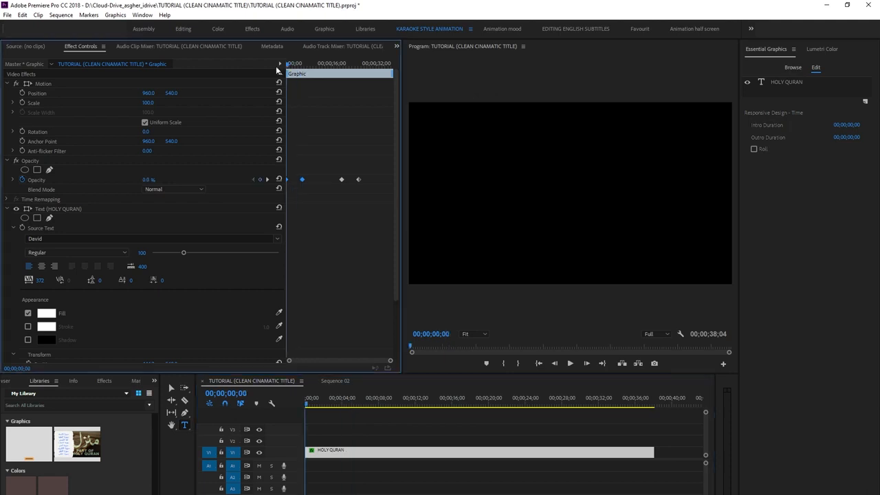
click(267, 179)
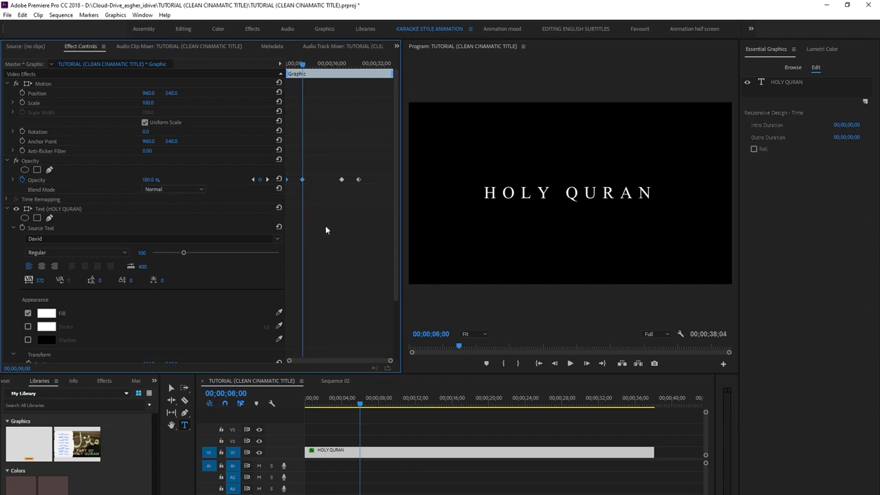
click(432, 334)
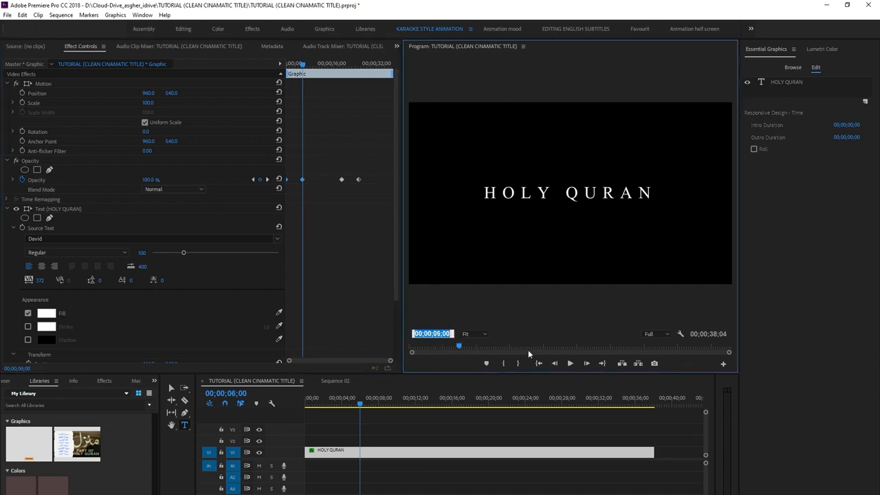
key(Right)
key(shift+Right)
text(4)
key(Return)
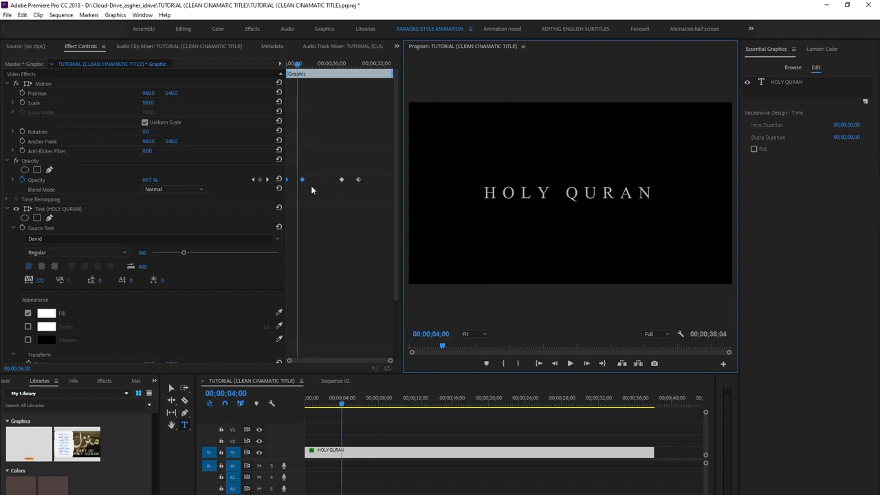
drag(302, 179, 297, 182)
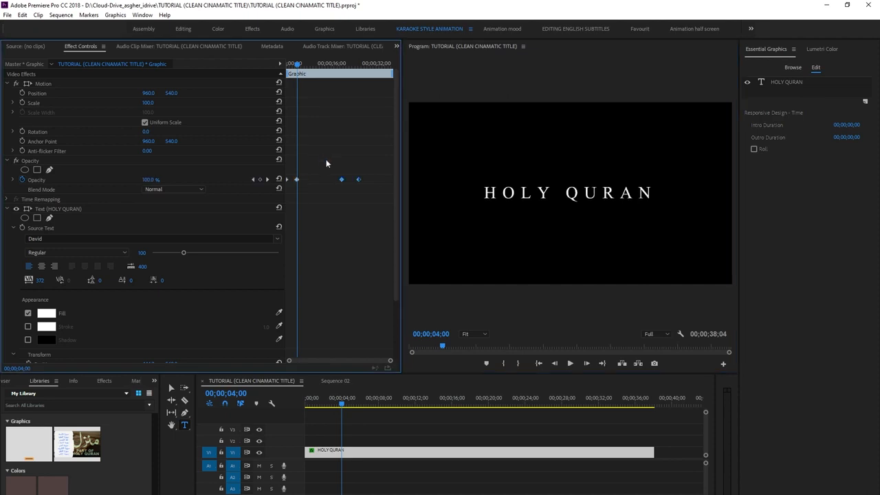
Shift the last two opacity keyframes earlier together so the pair starts at 00;00;08;10
key(Delete)
drag(296, 179, 324, 181)
key(space)
key(Home)
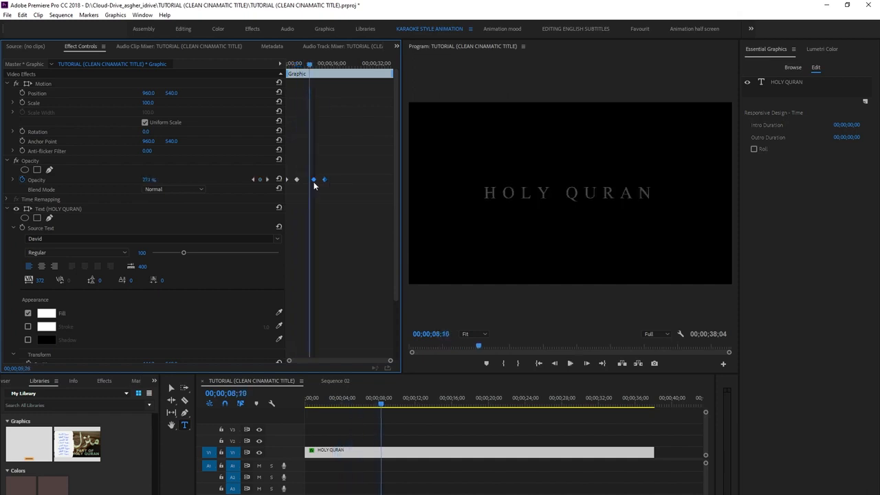
drag(315, 184, 311, 185)
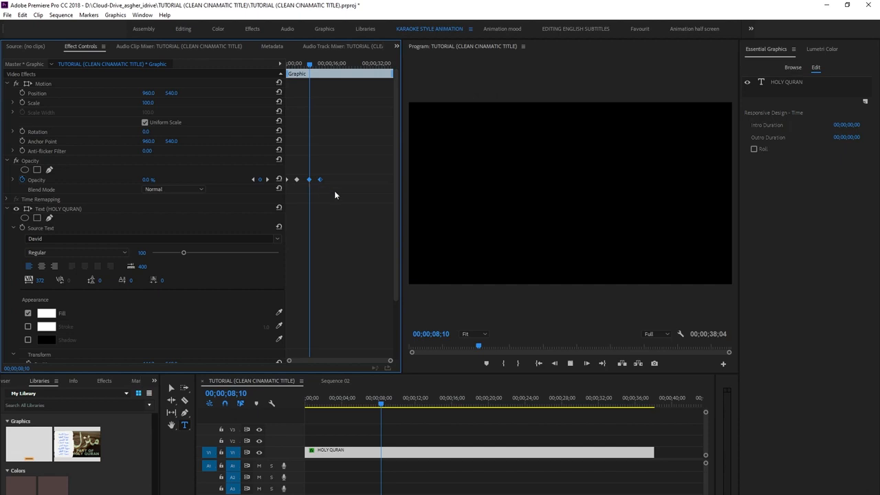
key(space)
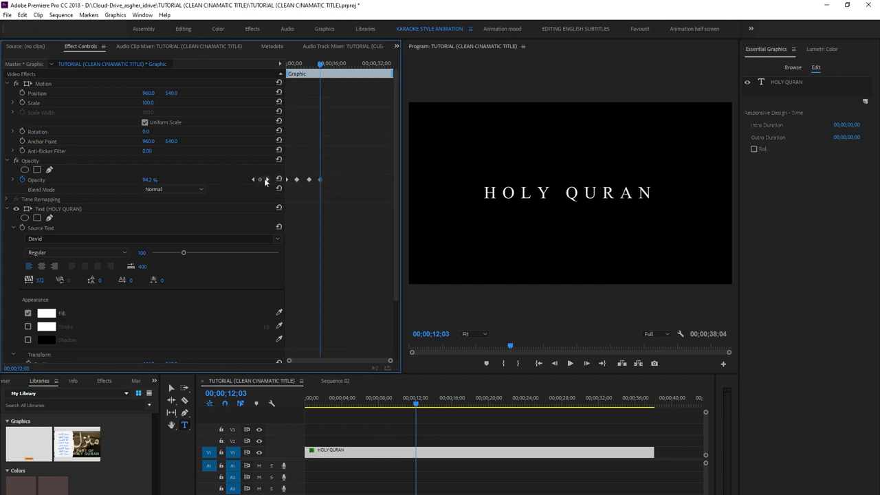
Set opacity to 0% at the 00;00;12;10 keyframe and 100% at the 00;00;08;10 keyframe
click(266, 179)
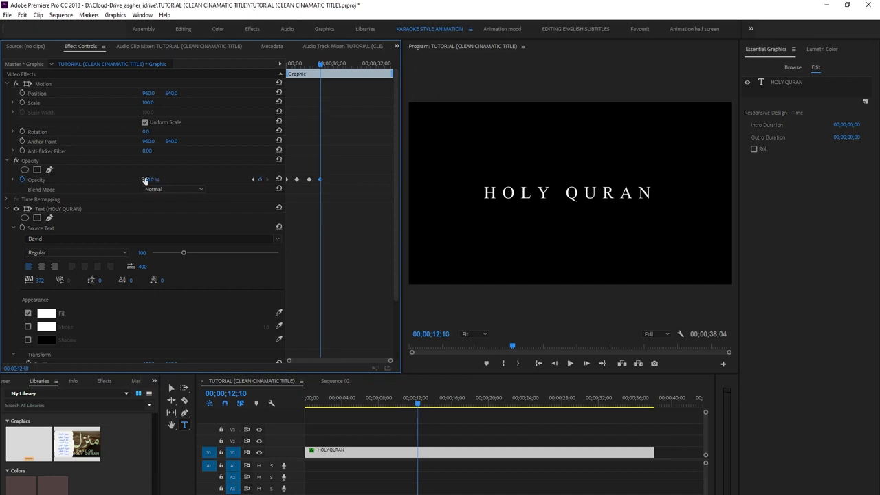
drag(144, 180, 77, 181)
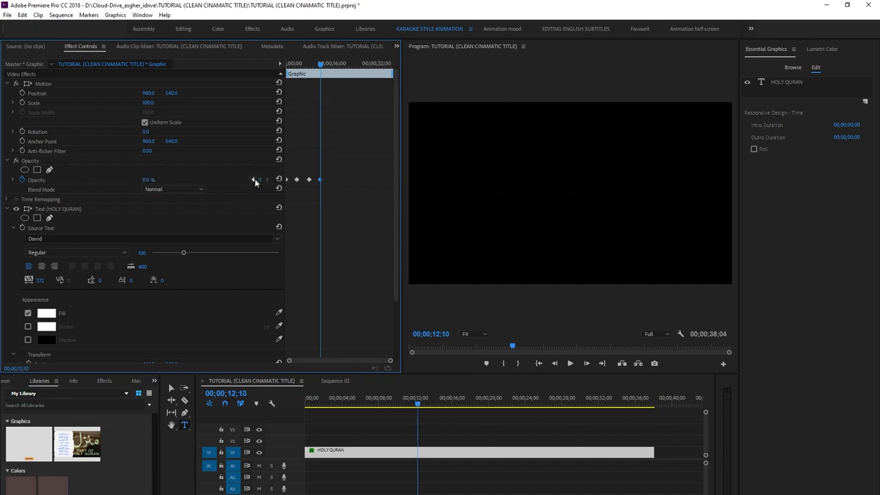
click(254, 180)
click(148, 179)
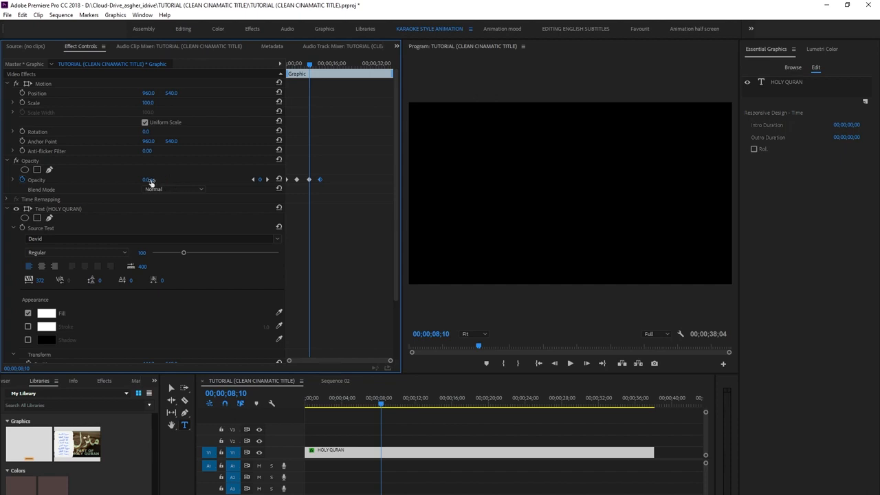
text(100)
key(Return)
Play the sequence from the start to review the title's fade-in and hold
drag(320, 65, 213, 73)
key(space)
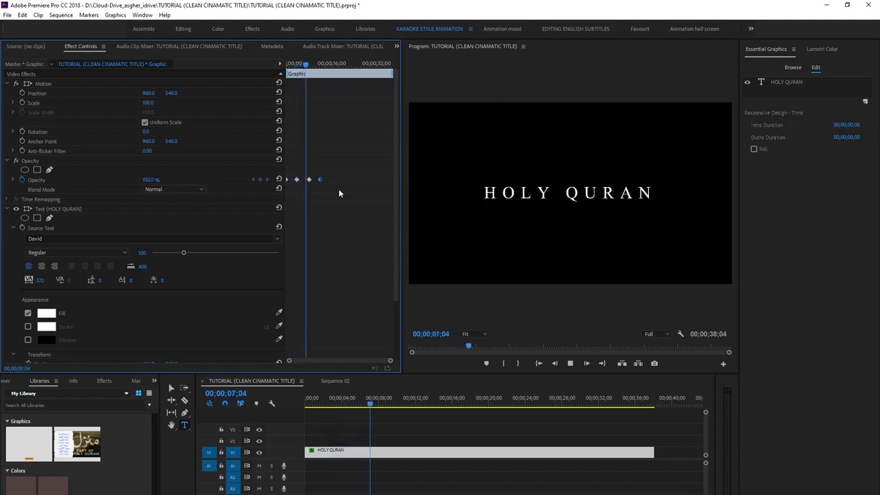
key(space)
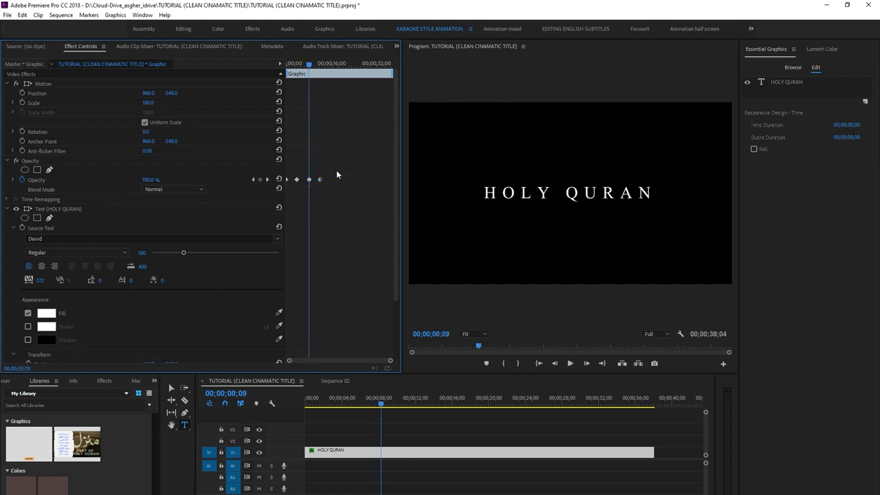
Change the two fade-in opacity keyframes to Bezier interpolation and replay the fade-in from the start
click(297, 178)
right_click(297, 181)
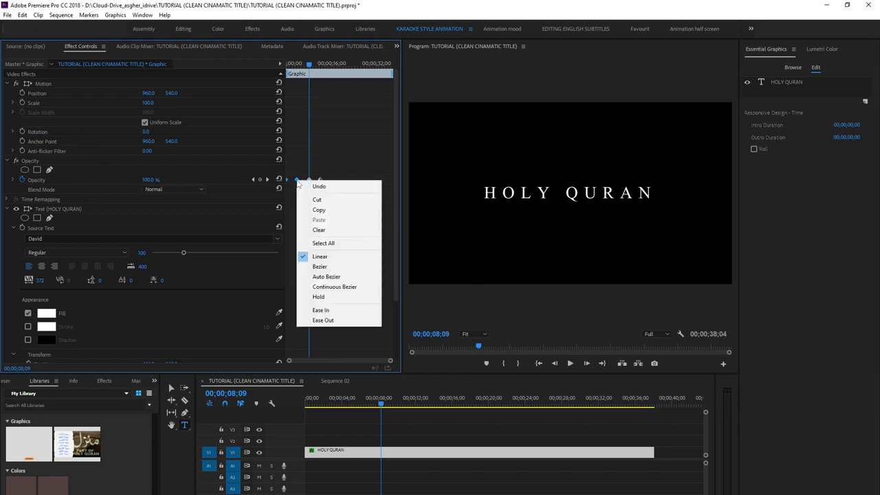
click(334, 267)
drag(312, 67, 263, 69)
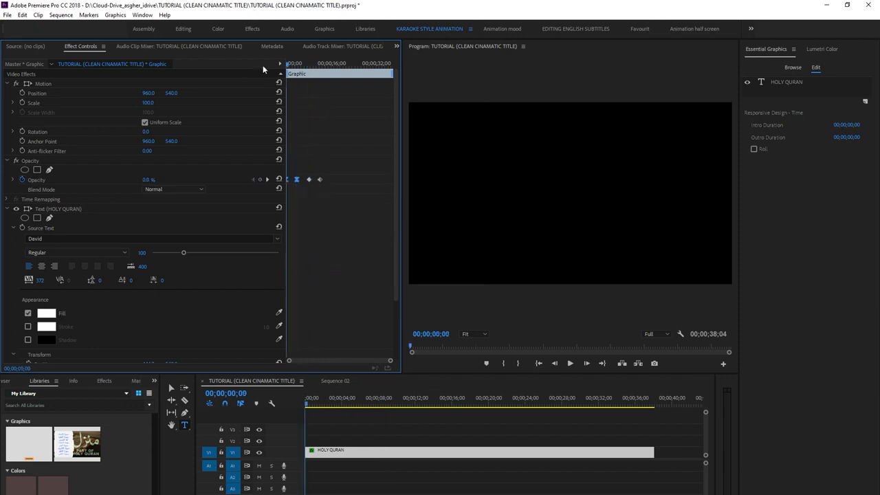
key(space)
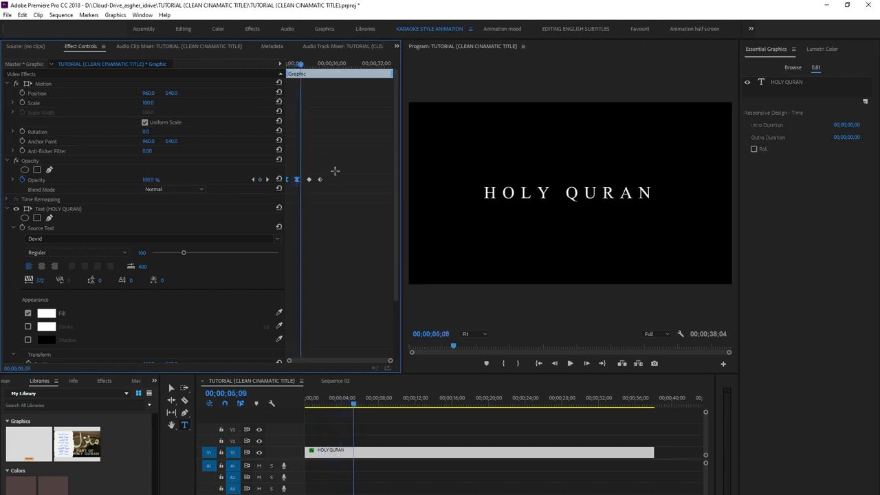
Change the two fade-out opacity keyframes to Bezier interpolation and play the whole animation from the start
drag(334, 172, 310, 183)
right_click(310, 183)
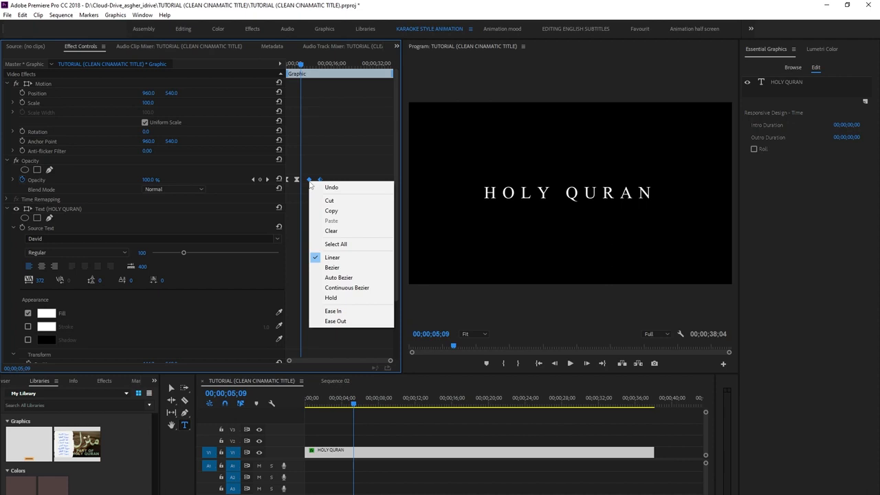
click(349, 269)
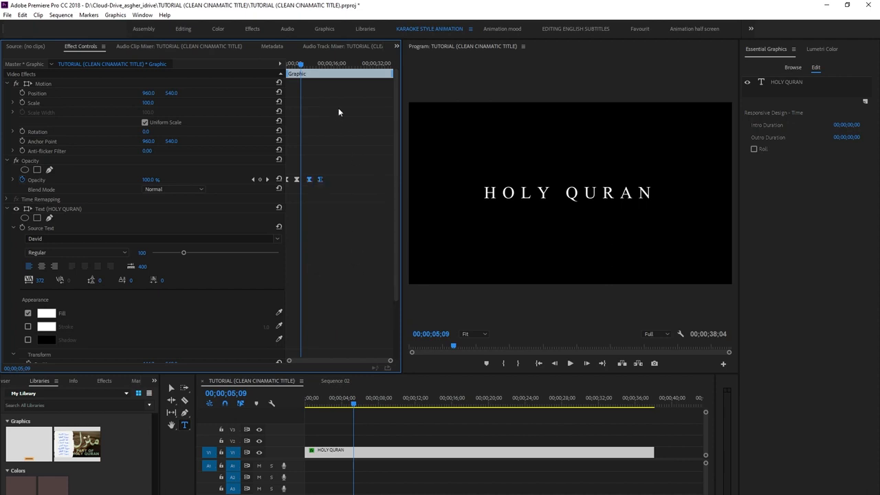
drag(300, 64, 257, 62)
key(space)
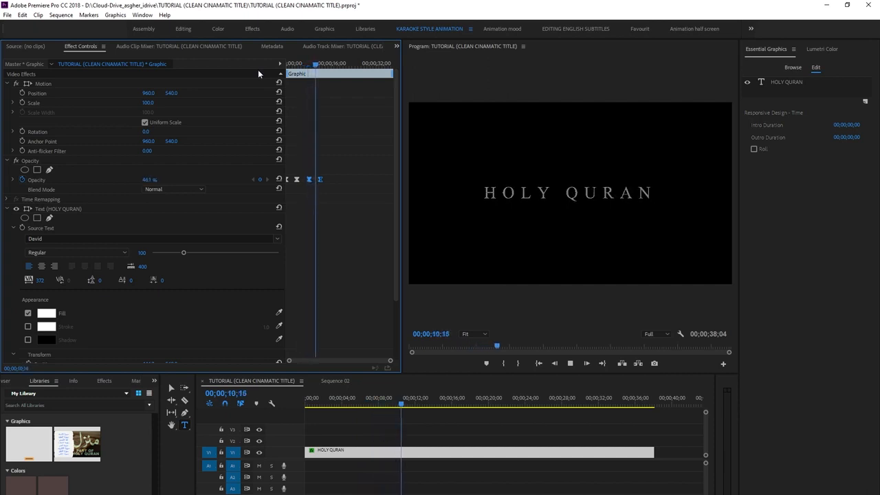
key(space)
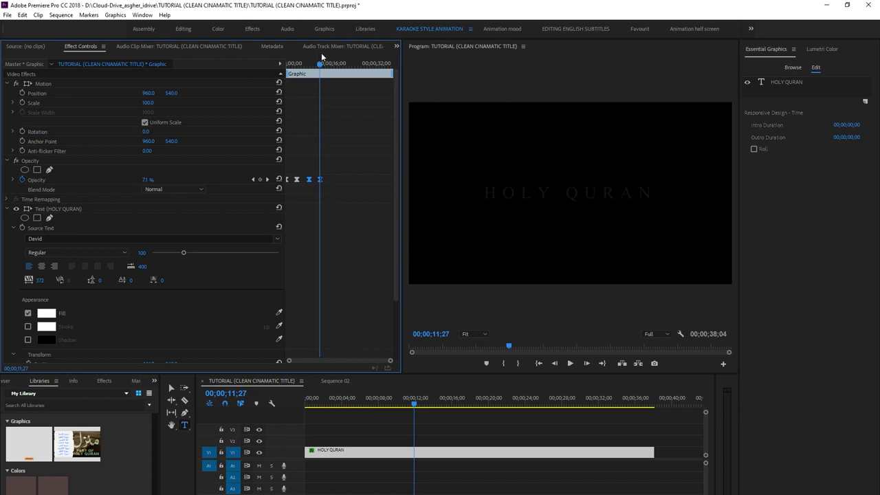
Shift the two fade-out opacity keyframes earlier so the fade-out begins at about 6.5 seconds, and replay the animation
drag(321, 54, 303, 61)
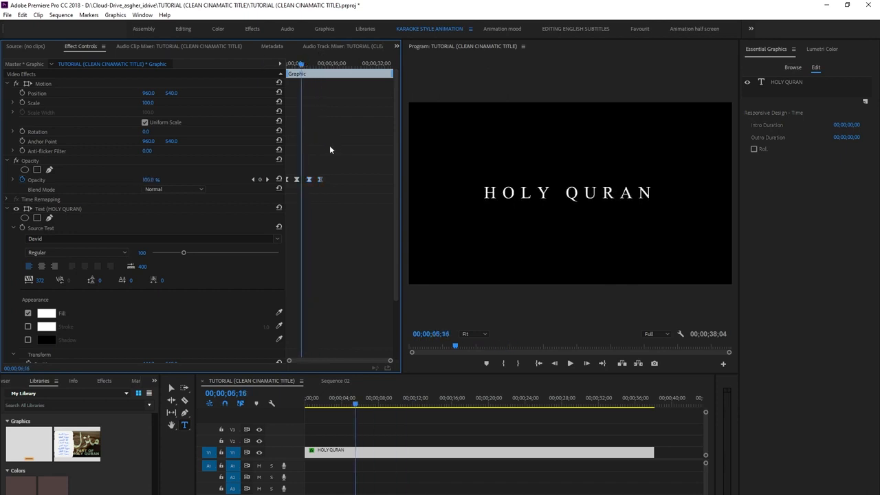
key(=)
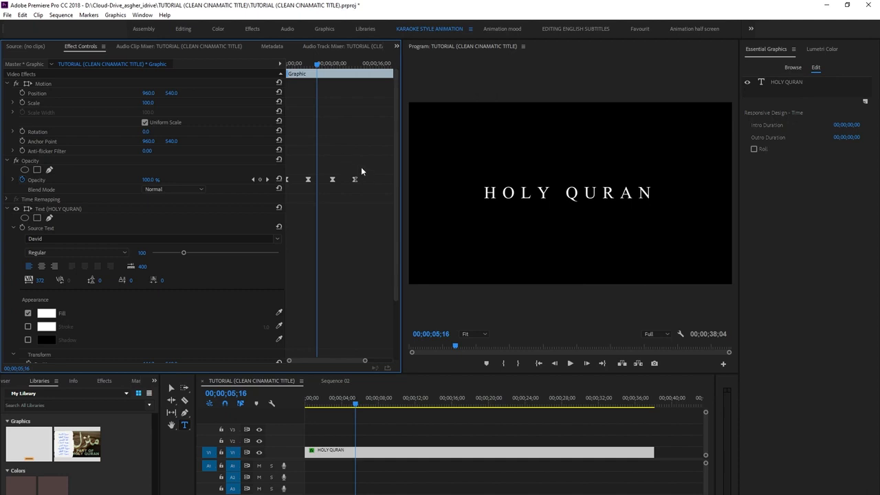
key(space)
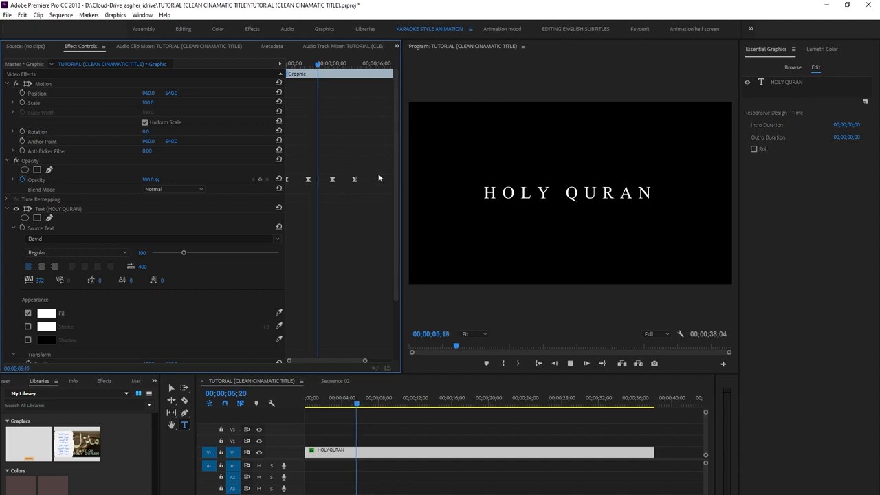
key(space)
drag(378, 169, 323, 180)
drag(323, 63, 257, 62)
key(space)
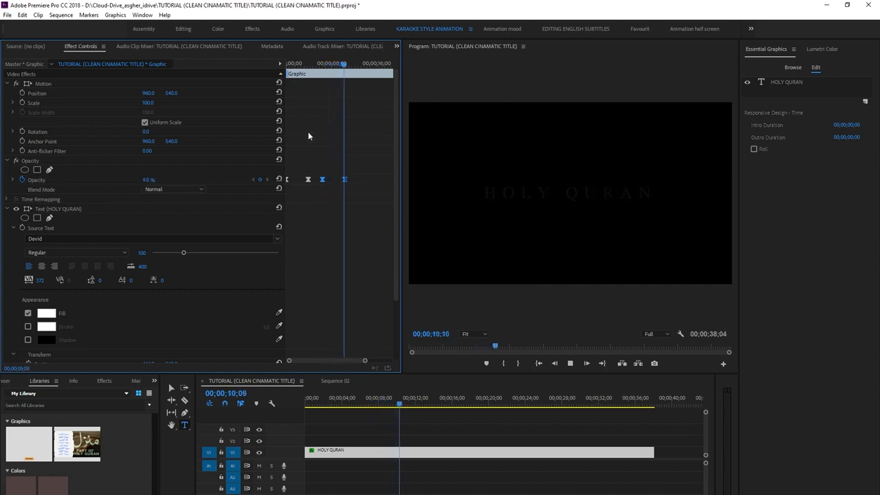
drag(348, 64, 269, 70)
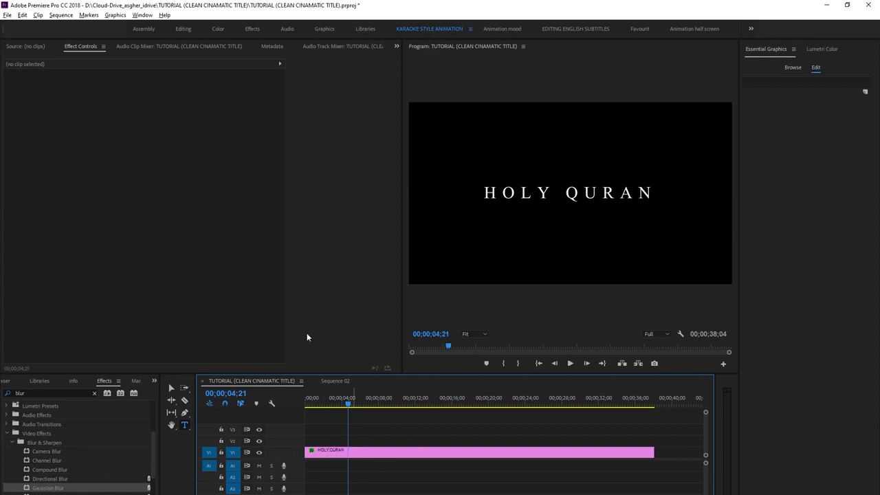
Search the effects for "blur" and apply Gaussian Blur to the HOLY QURAN title clip
click(401, 452)
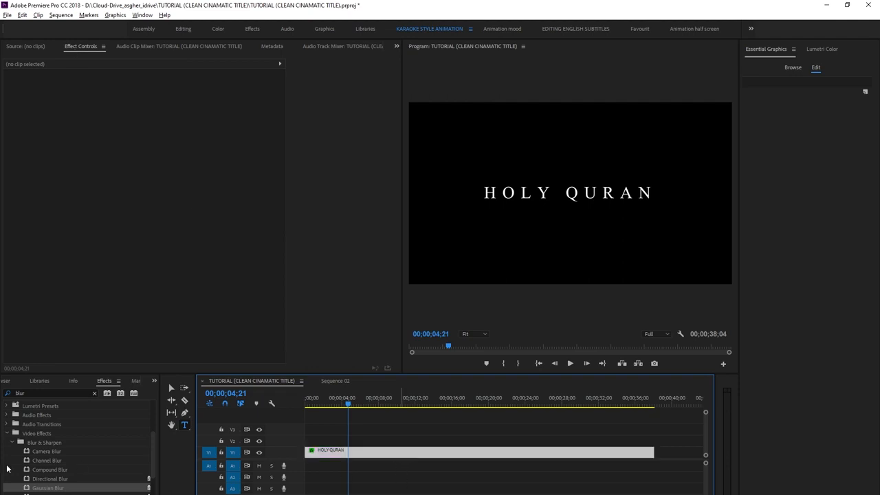
click(37, 394)
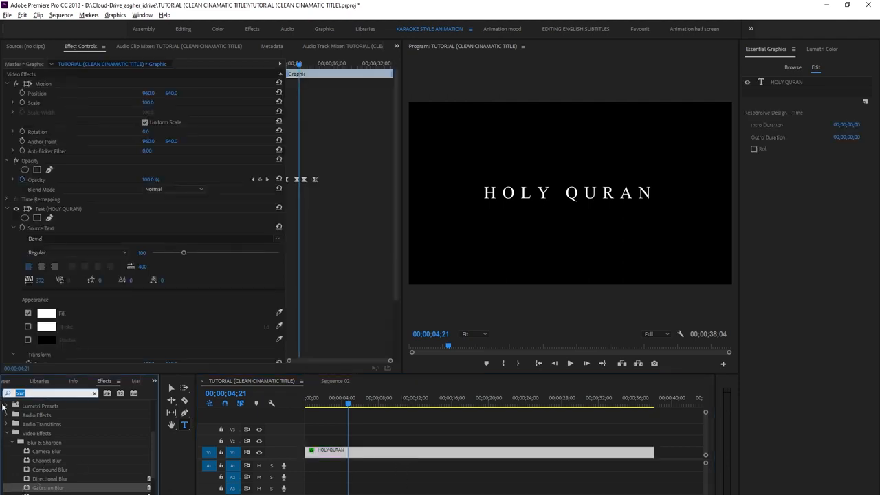
key(BackSpace)
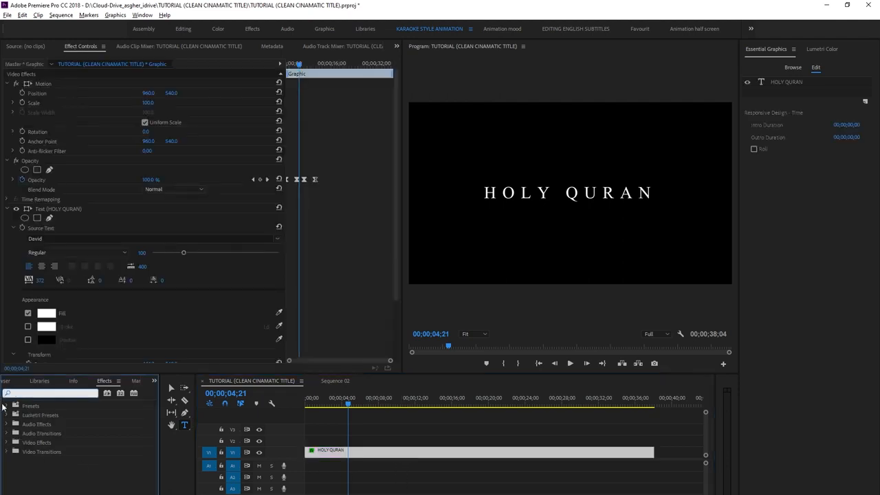
text(blur)
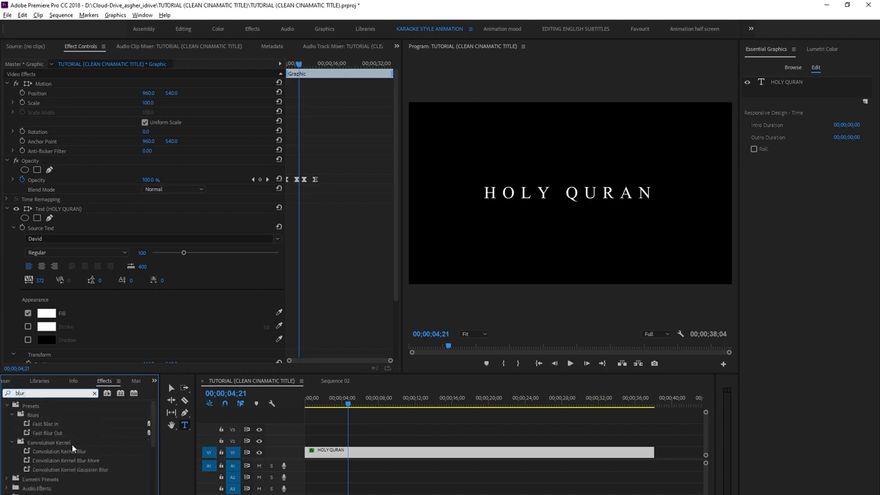
scroll(72, 476, down, 4)
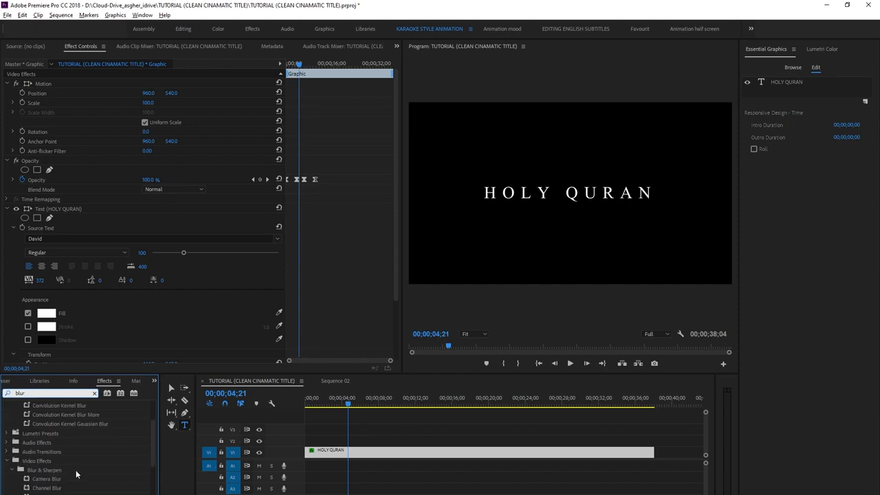
scroll(77, 475, down, 1)
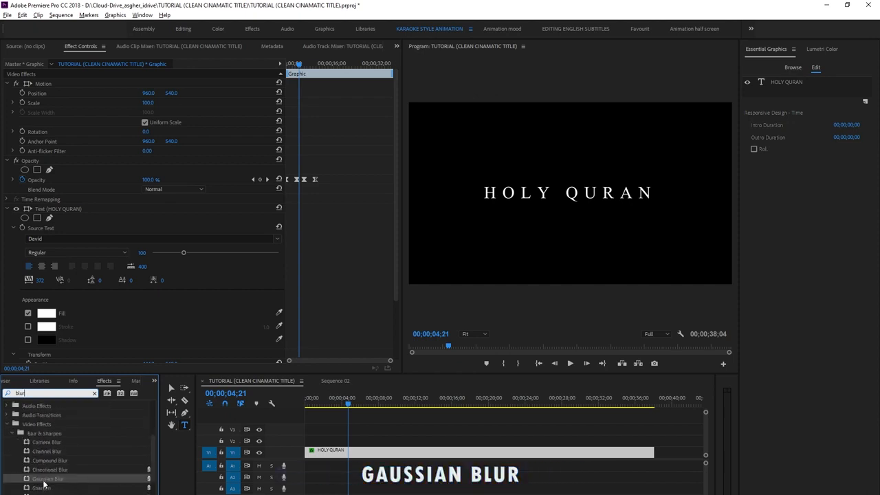
drag(44, 485, 375, 457)
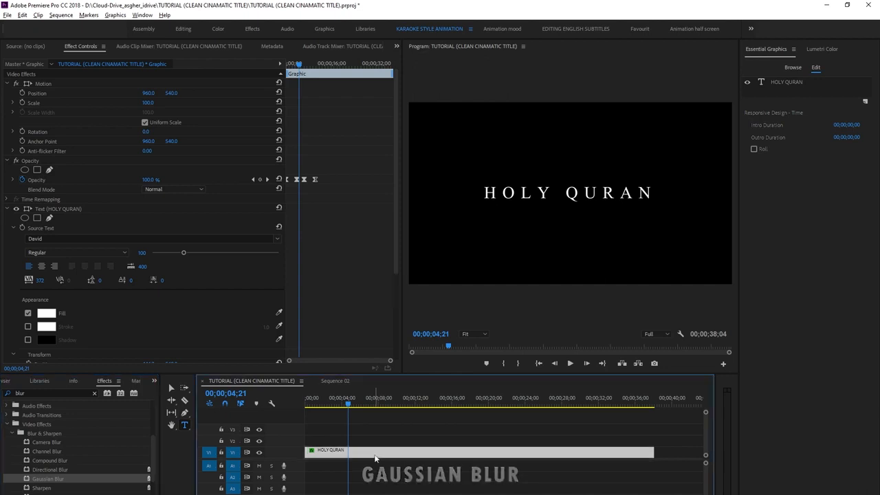
Start keyframing the Gaussian Blur's Blurriness at the very beginning of the HOLY QURAN clip
scroll(322, 247, down, 5)
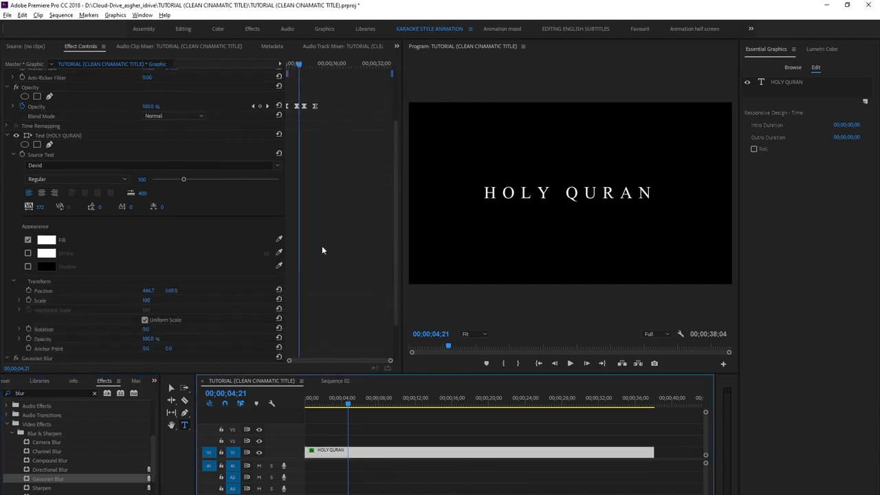
scroll(322, 246, up, 2)
scroll(322, 246, down, 2)
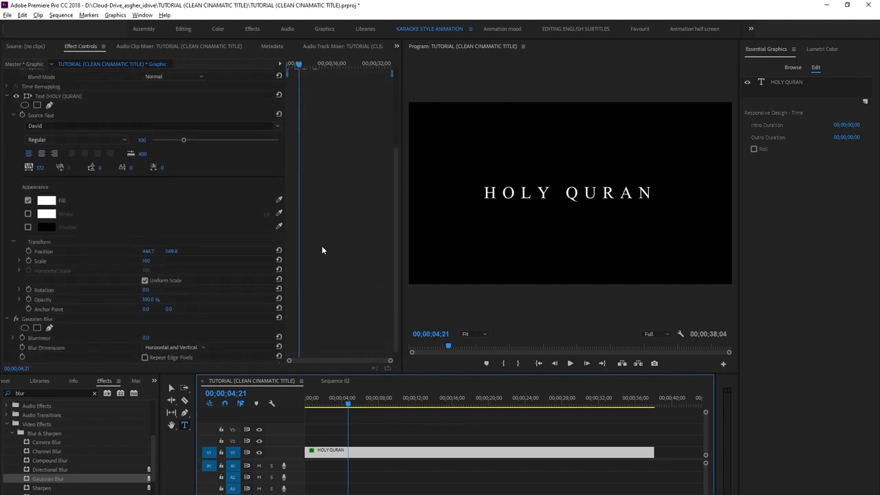
click(284, 61)
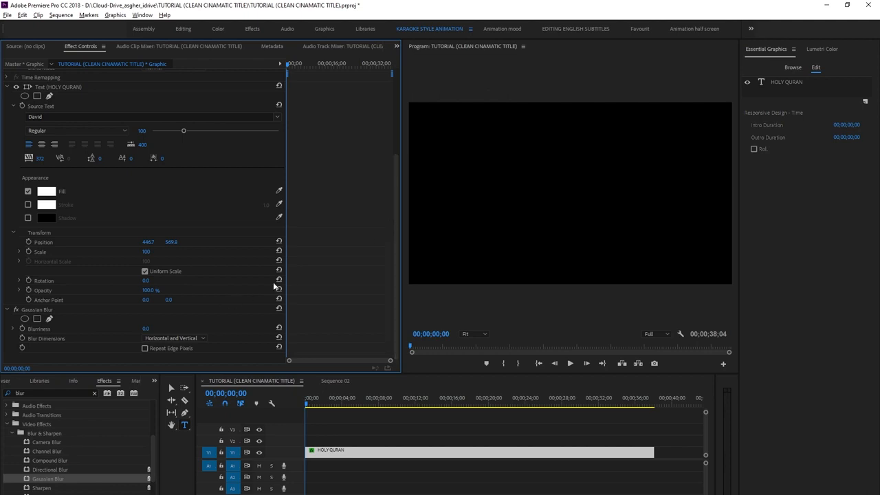
click(22, 329)
mouse_move(290, 66)
mouse_down()
mouse_move(303, 65)
mouse_move(279, 64)
mouse_up()
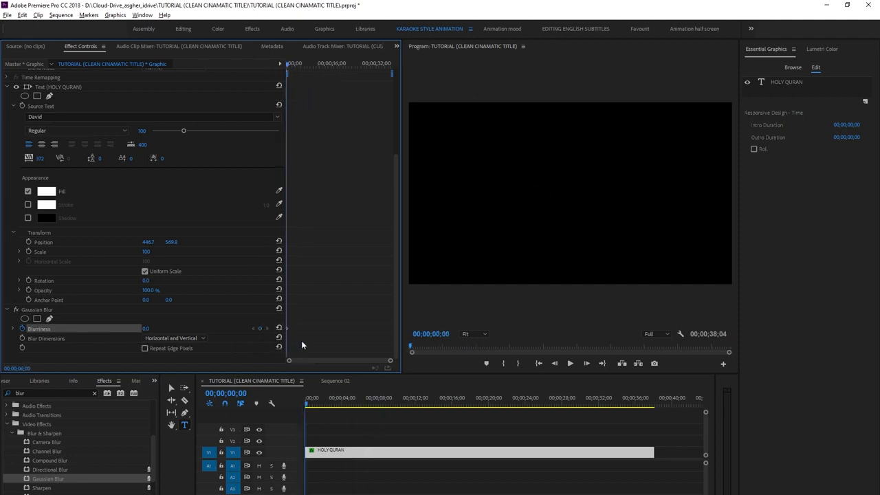
Add a second Blurriness keyframe with value 0 at 00;00;04;00 and save the project
click(431, 334)
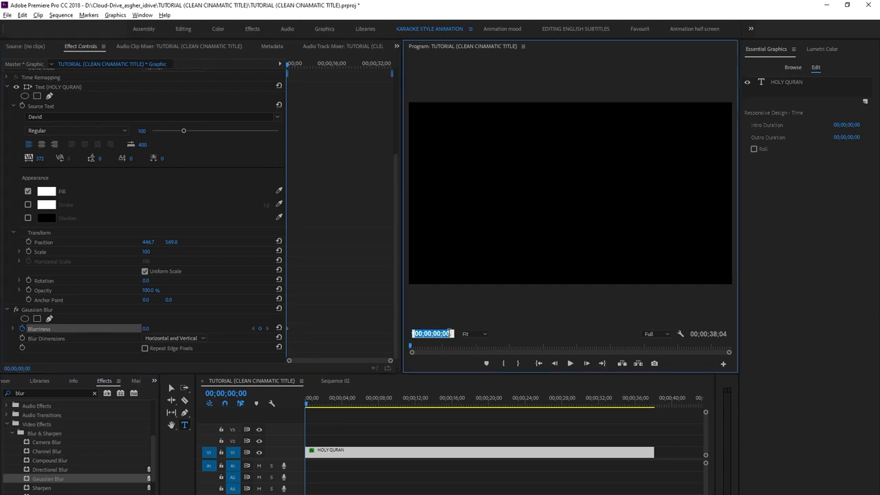
click(450, 333)
text(4)
key(Return)
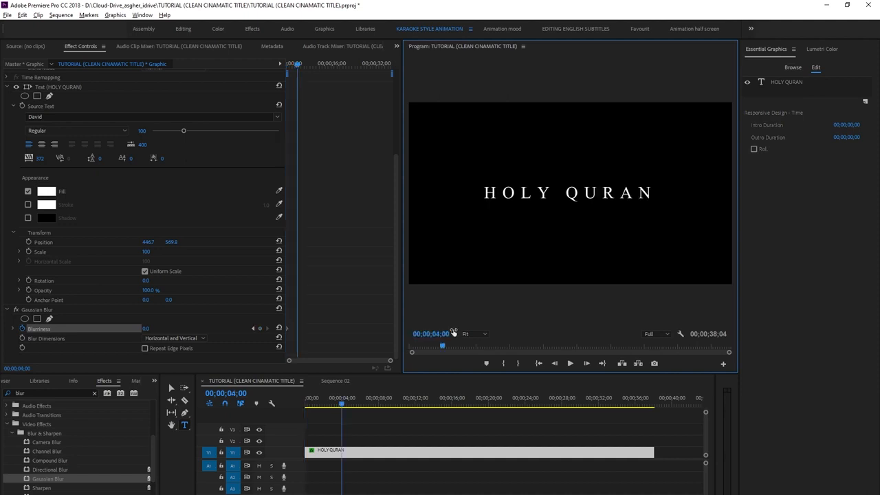
click(260, 329)
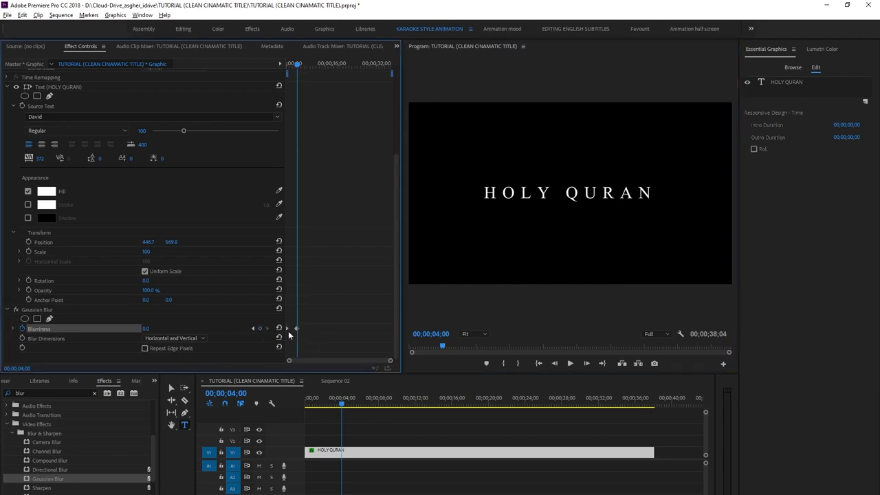
key(ctrl+s)
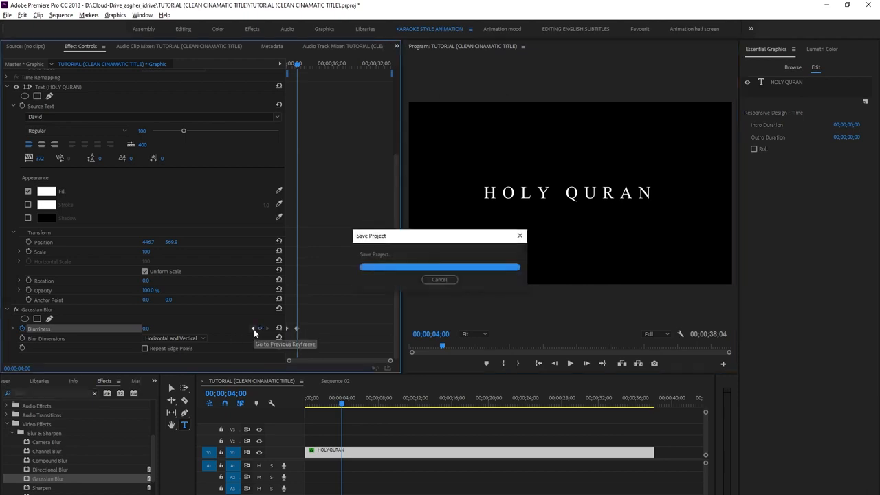
Set the first Blurriness keyframe to 250 and play the title animation from the start
key(Home)
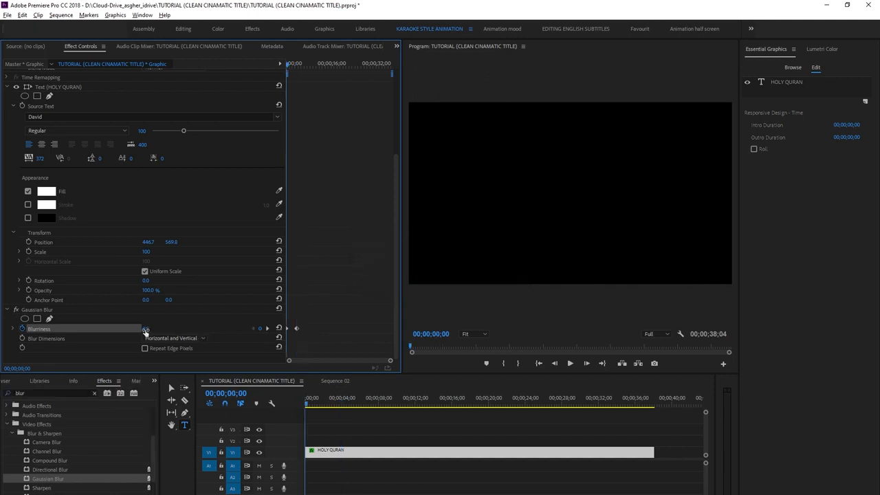
drag(145, 331, 155, 333)
click(152, 328)
click(197, 330)
drag(312, 404, 301, 405)
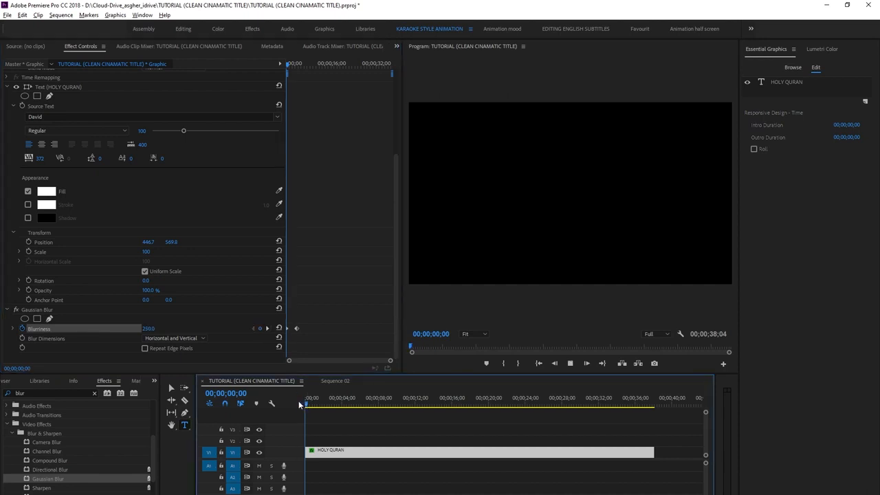
key(space)
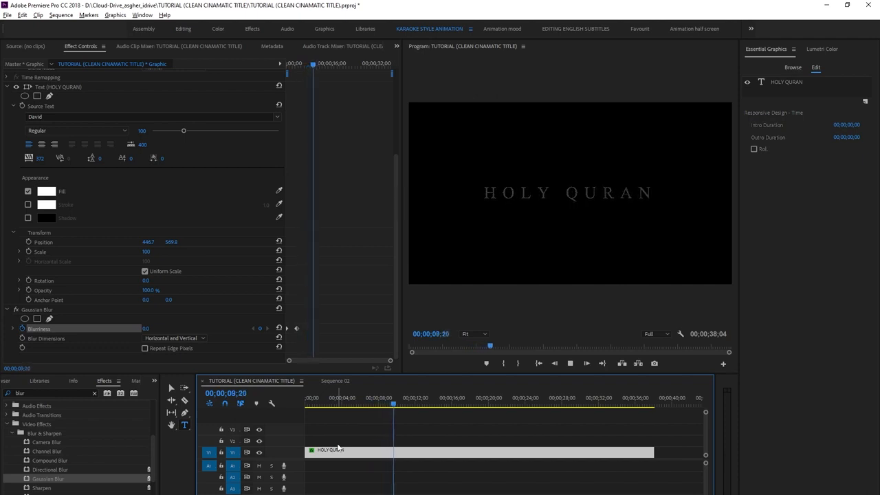
key(space)
Copy the two Blurriness keyframes and paste them where the opacity fade-out begins, at 00;00;06;17
click(401, 409)
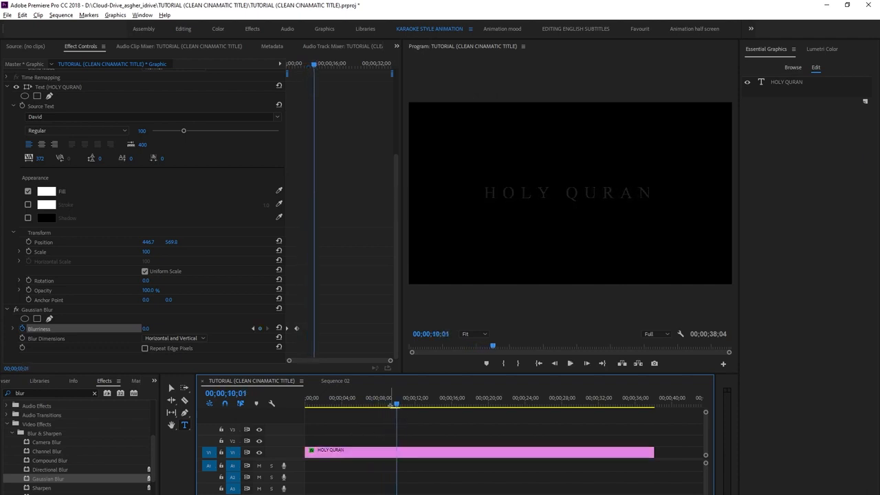
drag(396, 405, 369, 403)
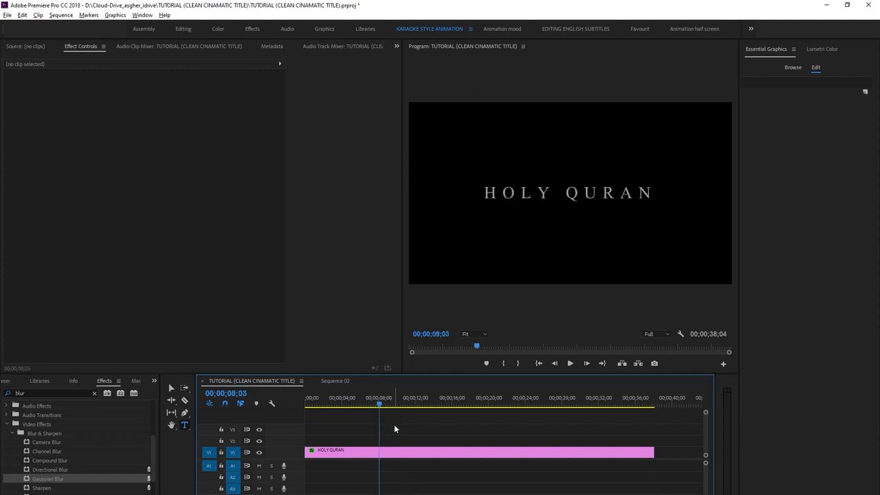
key(equal)
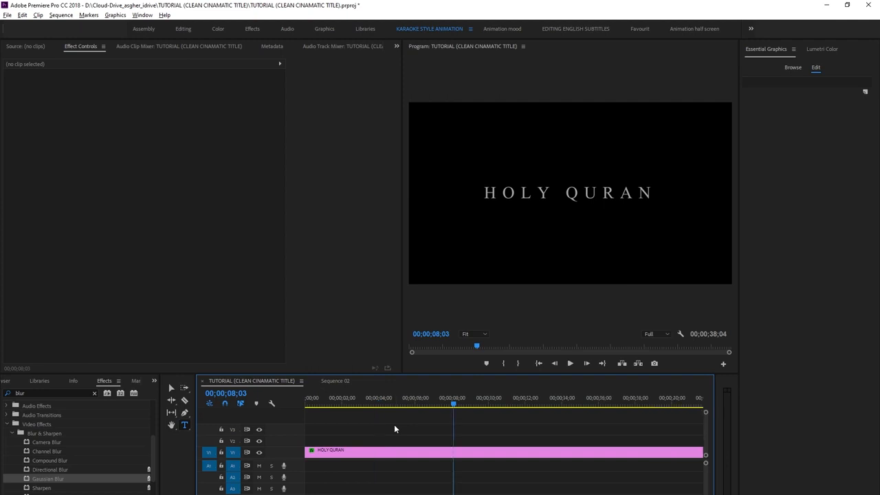
key(minus)
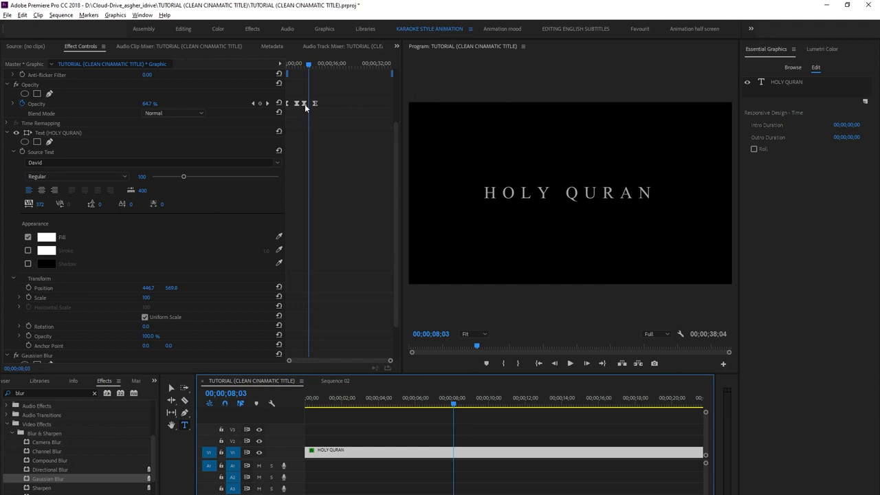
click(252, 103)
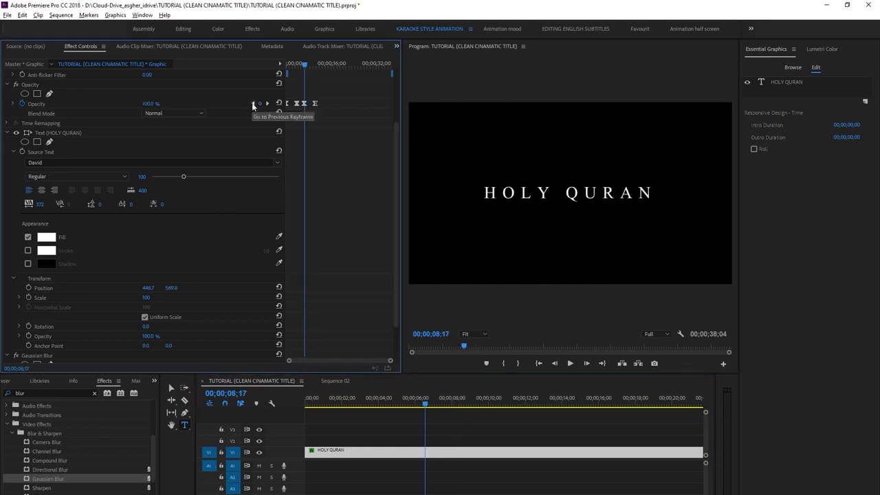
scroll(344, 131, down, 2)
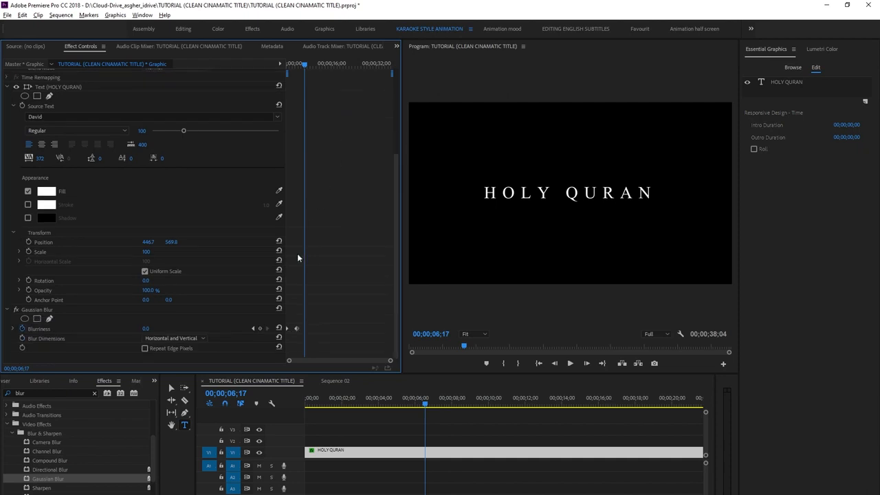
mouse_move(319, 319)
mouse_down()
mouse_move(283, 332)
mouse_move(307, 331)
mouse_up()
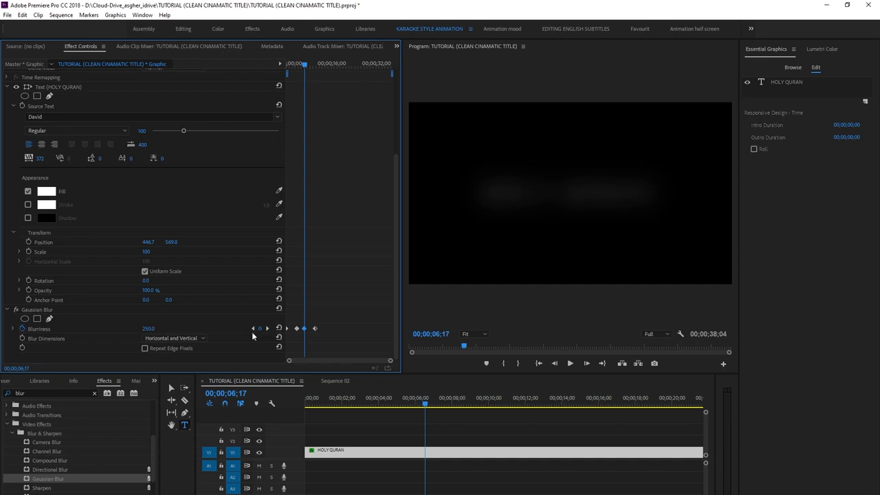
Set Blurriness to 0 at the third keyframe and to 250 at the last one
drag(147, 330, 11, 330)
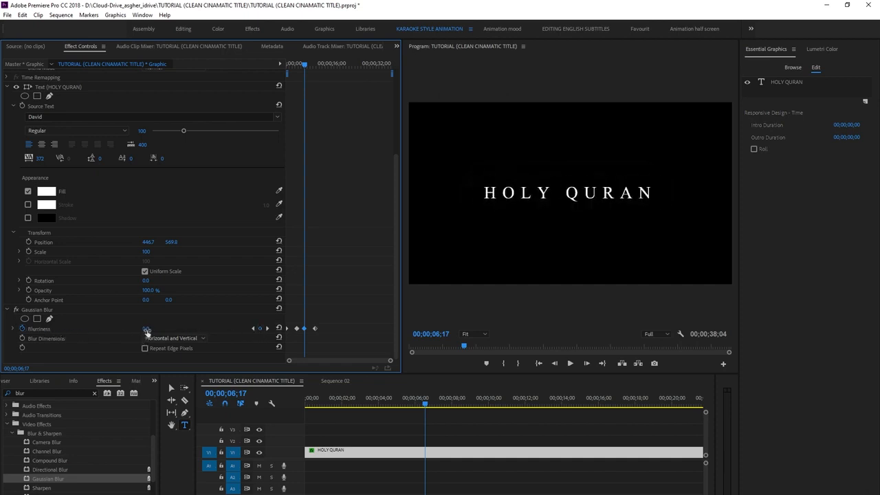
click(267, 328)
click(153, 328)
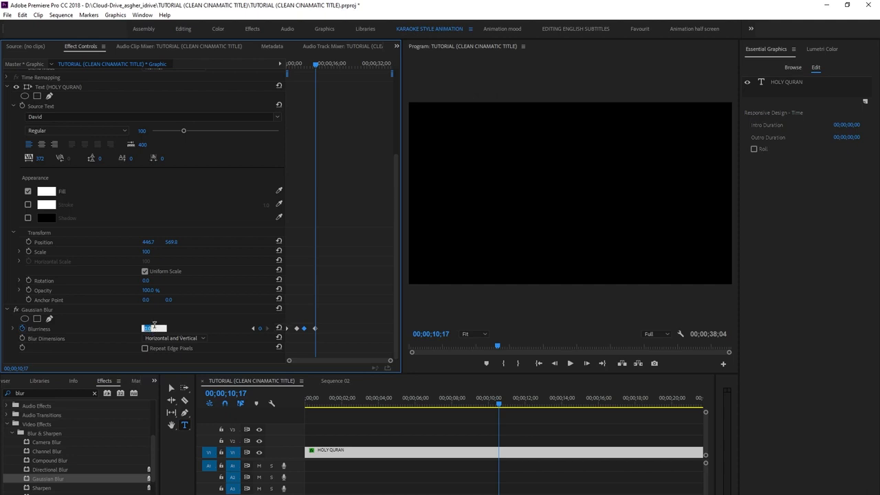
text(250)
key(Return)
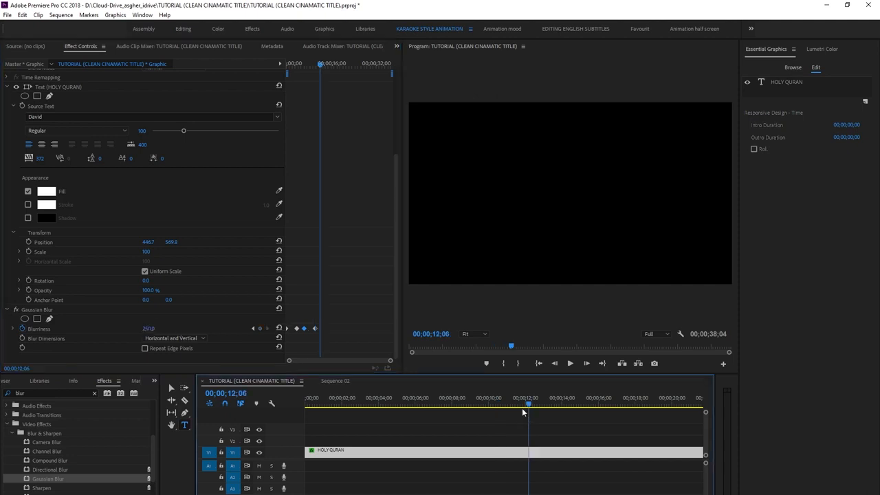
Play the whole blurred title animation from the start and switch the program preview to full screen
key(Home)
key(space)
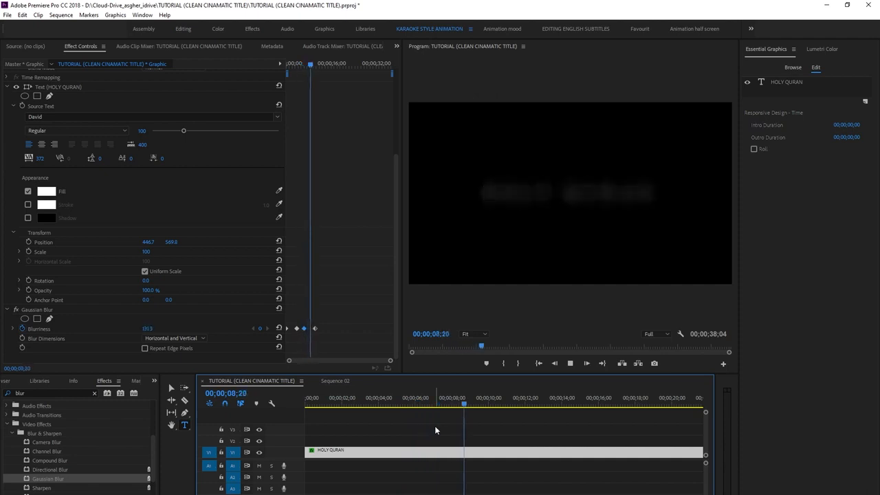
key(space)
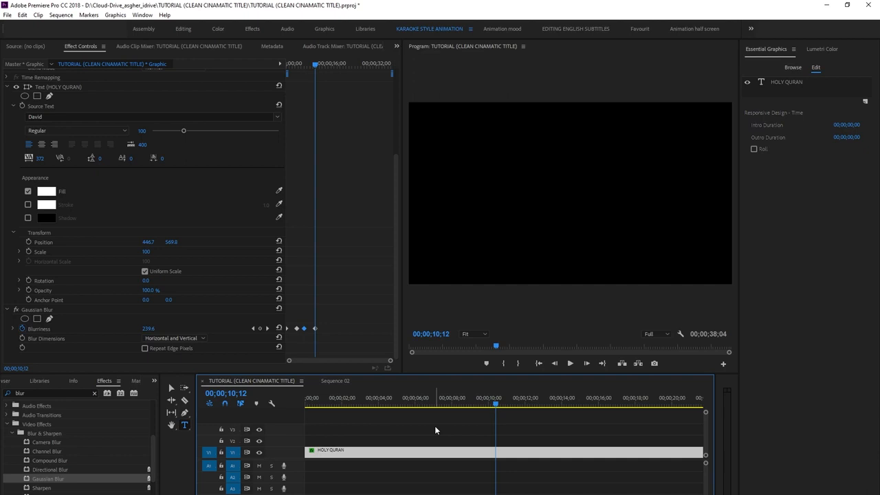
key(grave)
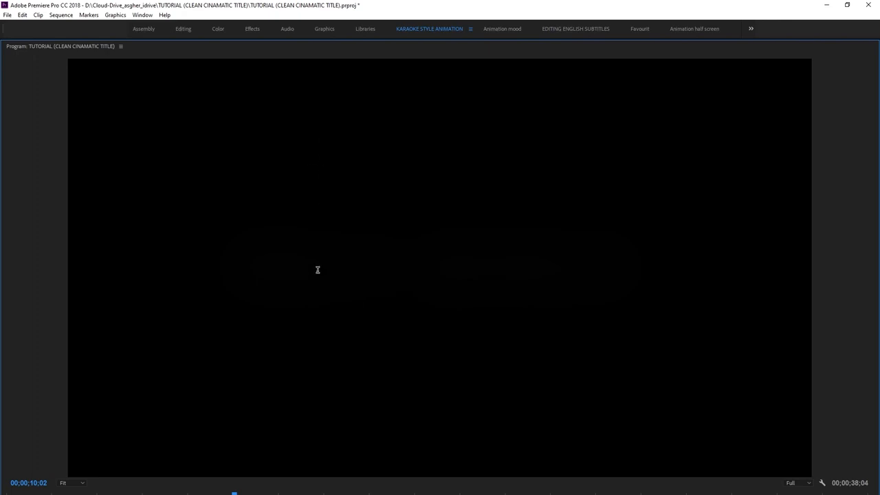
key(ctrl+grave)
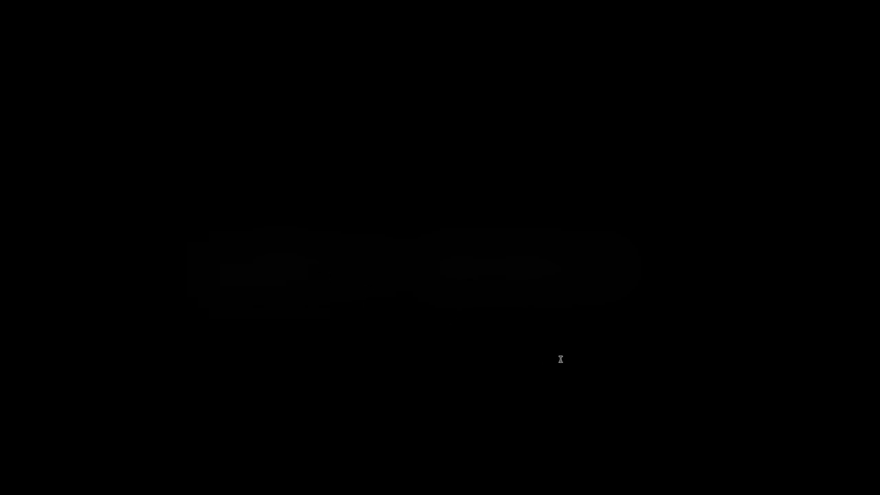